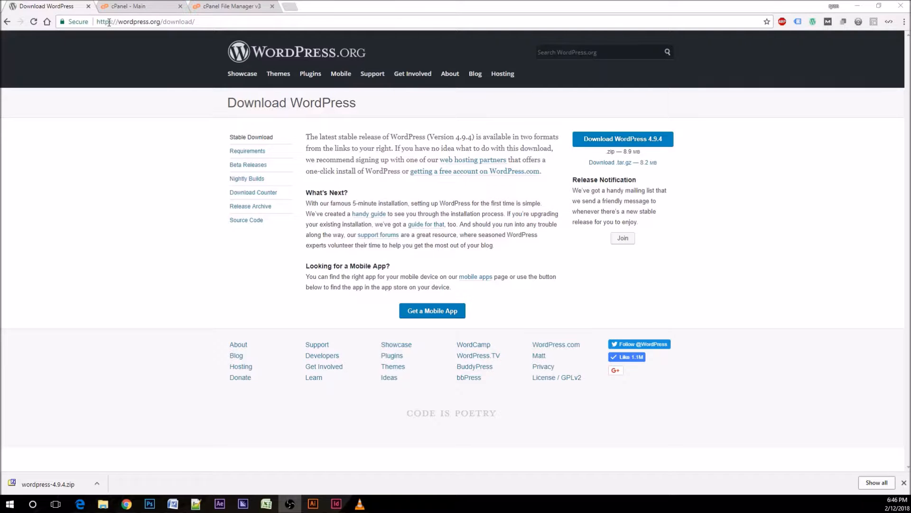
Remove /download/ from the wordpress.org address to load the WordPress.org home page.
left_click(207, 21)
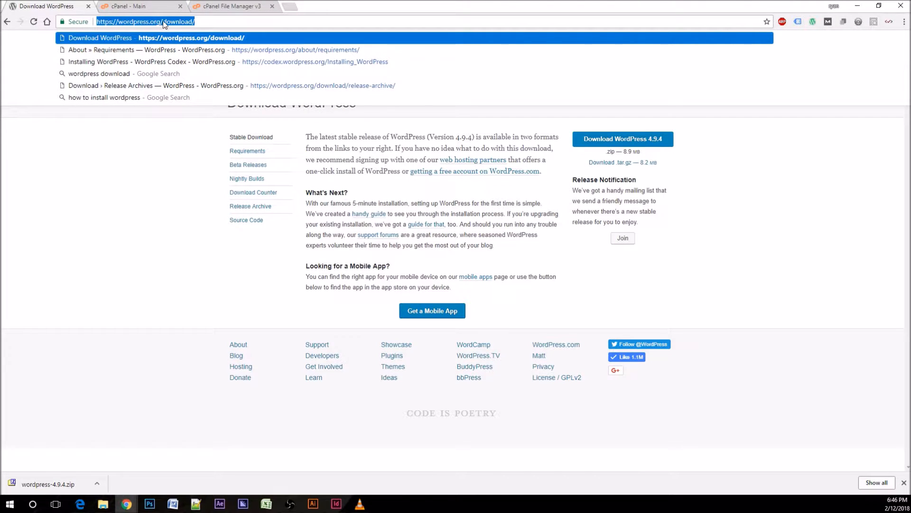
left_click(125, 269)
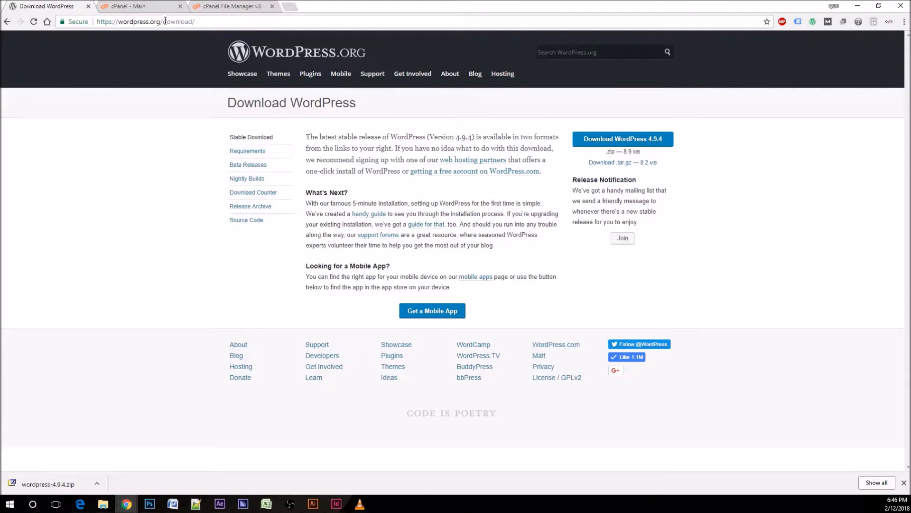
left_click_drag(163, 21, 428, 43)
key("BackSpace")
key("Return")
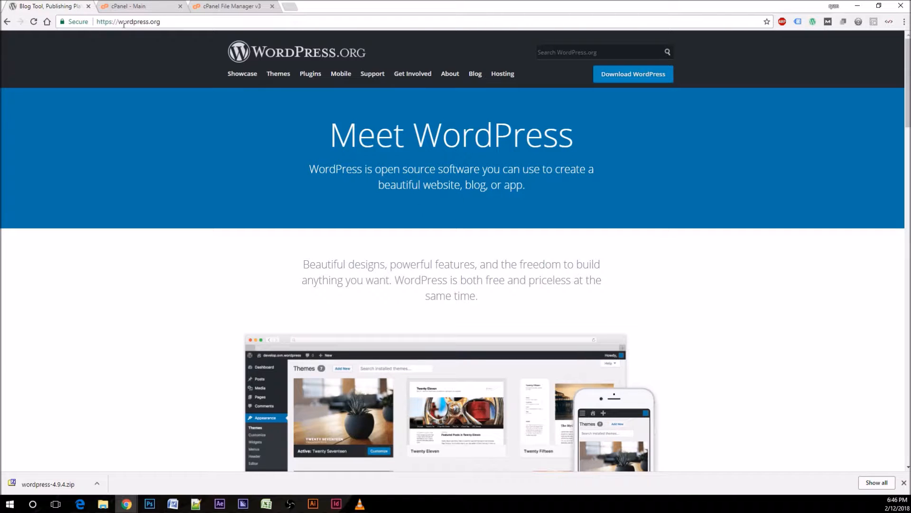
Check the cPanel dashboard, then confirm File Manager is at the empty public_html/todosedona.com path.
left_click(143, 8)
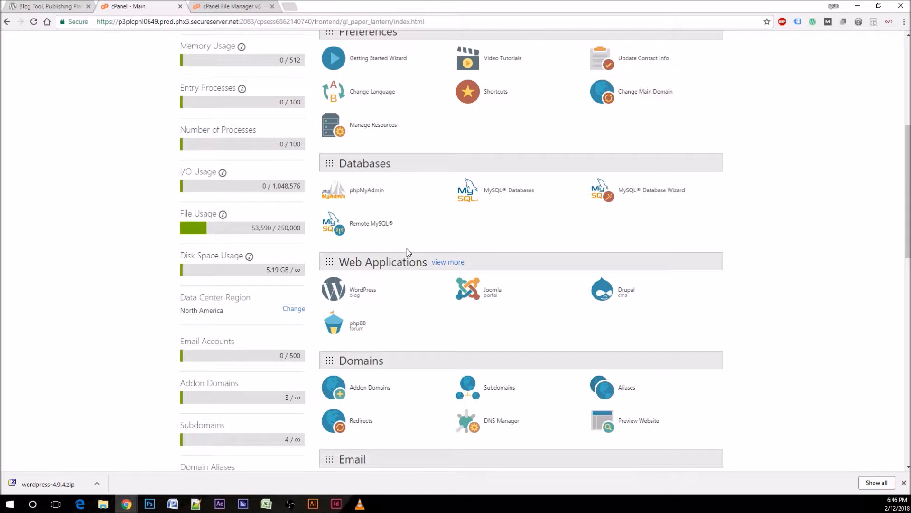
scroll(566, 274, "up", 3)
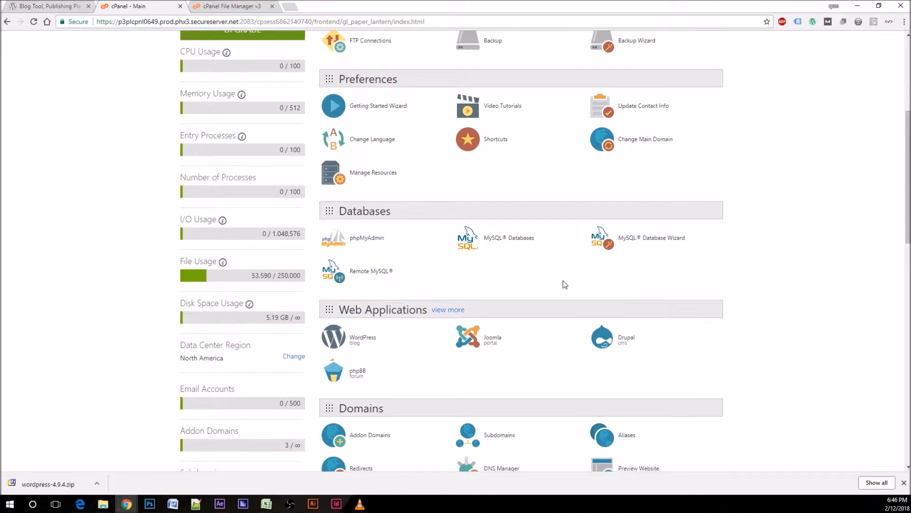
scroll(563, 280, "down", 2)
scroll(562, 285, "down", 2)
scroll(560, 284, "up", 1)
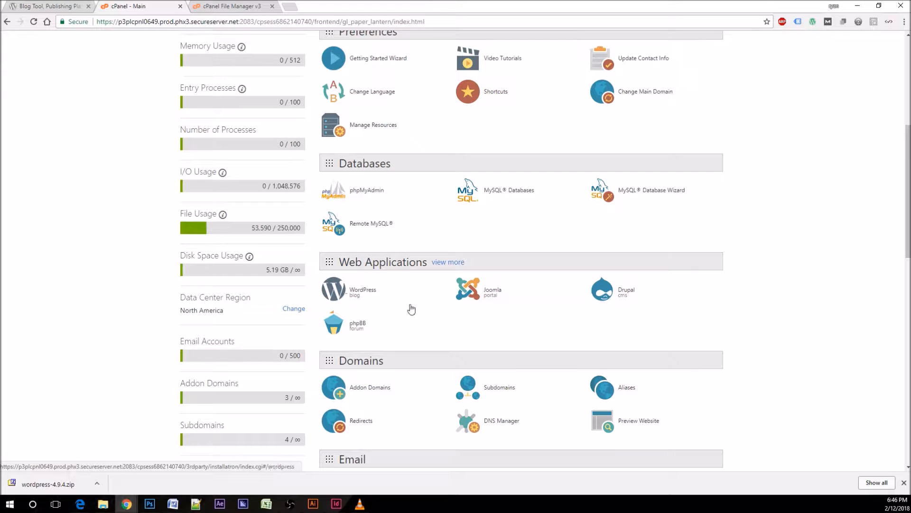
left_click(232, 7)
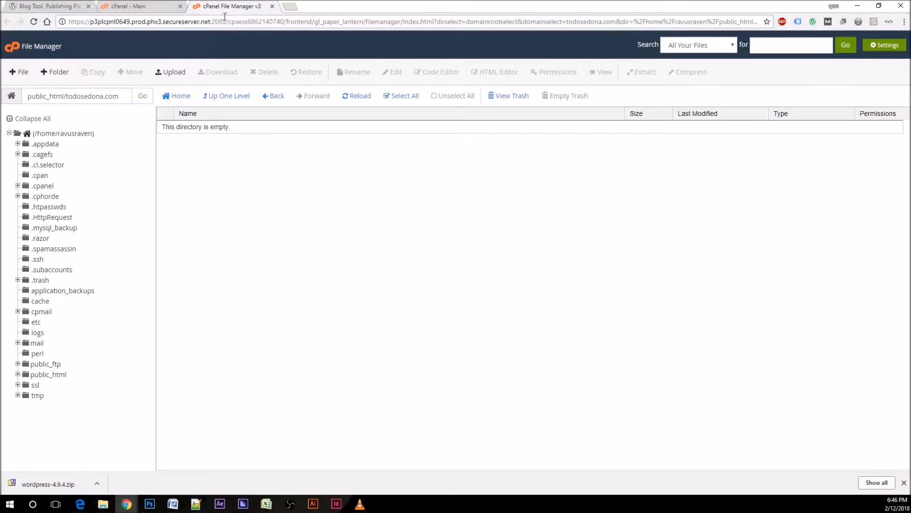
left_click_drag(121, 97, 66, 100)
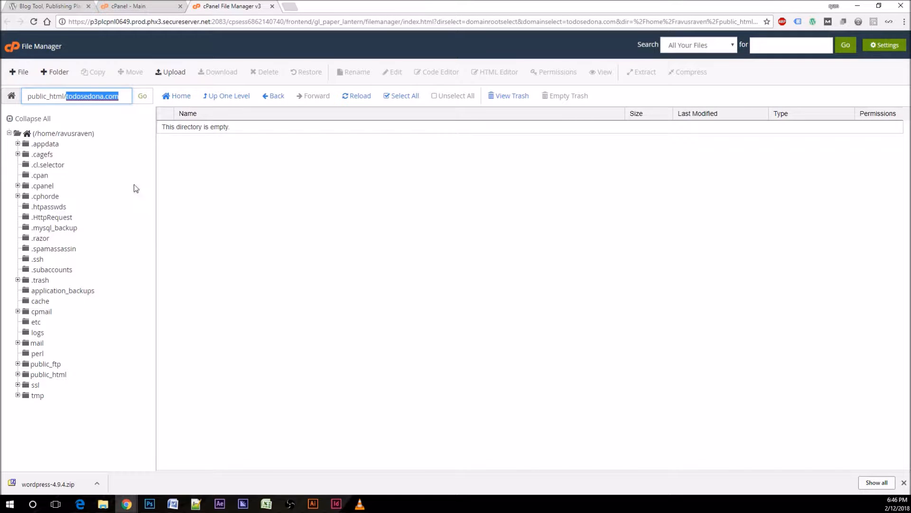
left_click(240, 137)
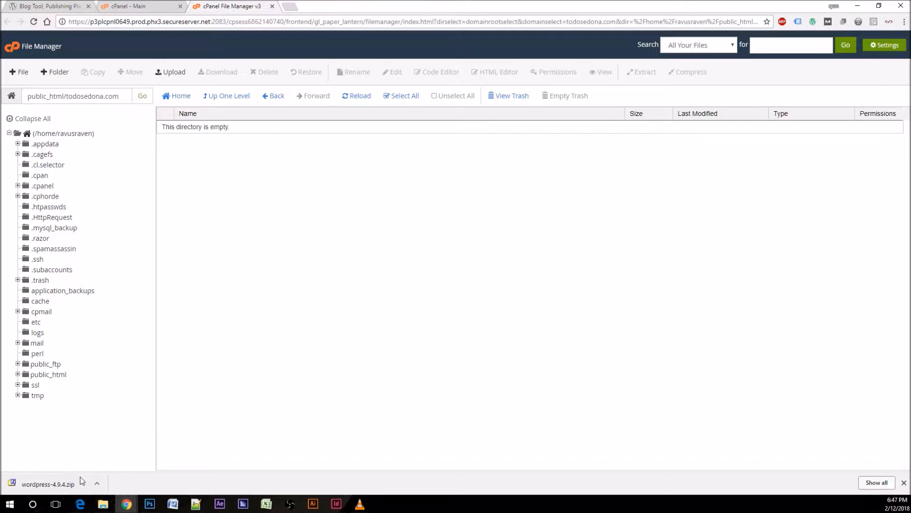
Drop wordpress-4.9.4.zip into the todosedona.com upload form, then go back to the cPanel dashboard.
left_click(174, 73)
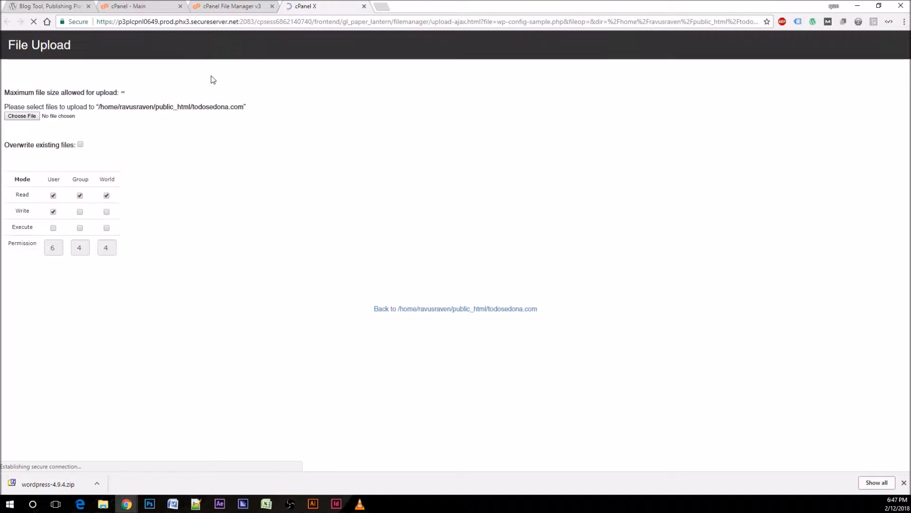
left_click(21, 116)
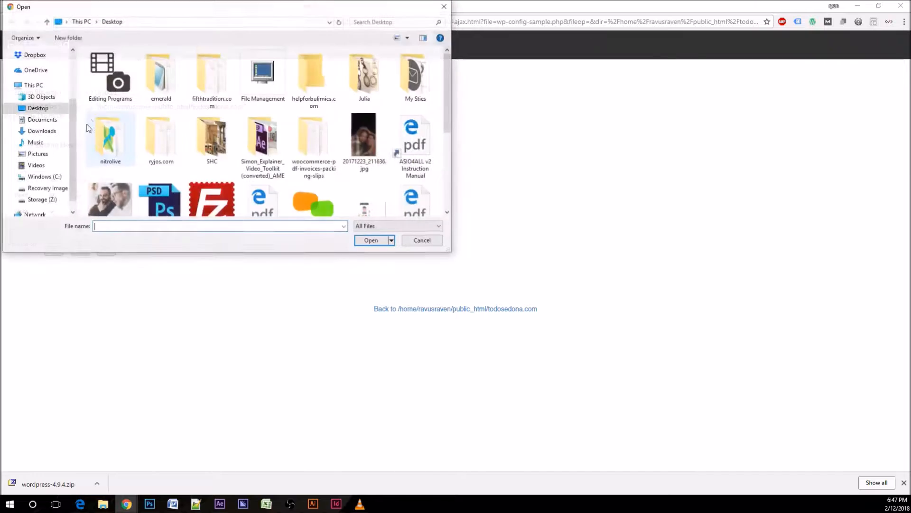
left_click(423, 244)
left_click_drag(28, 484, 27, 115)
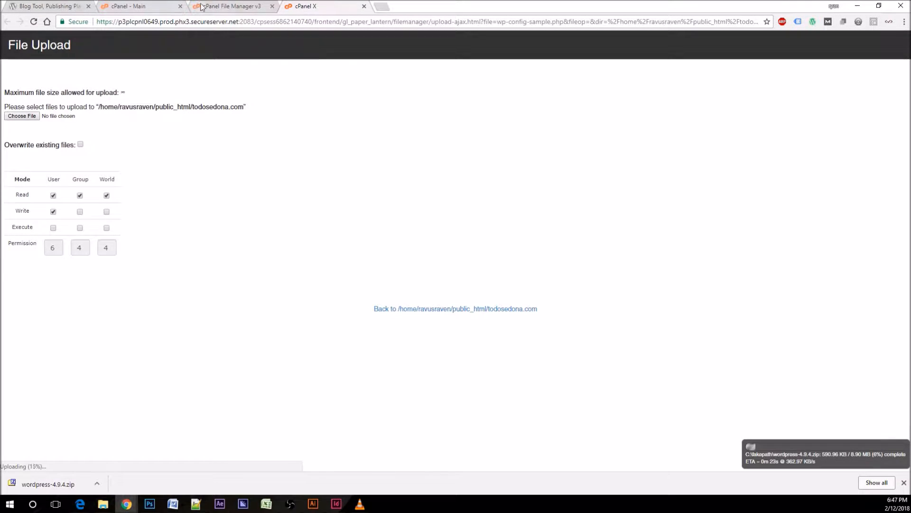
left_click(140, 10)
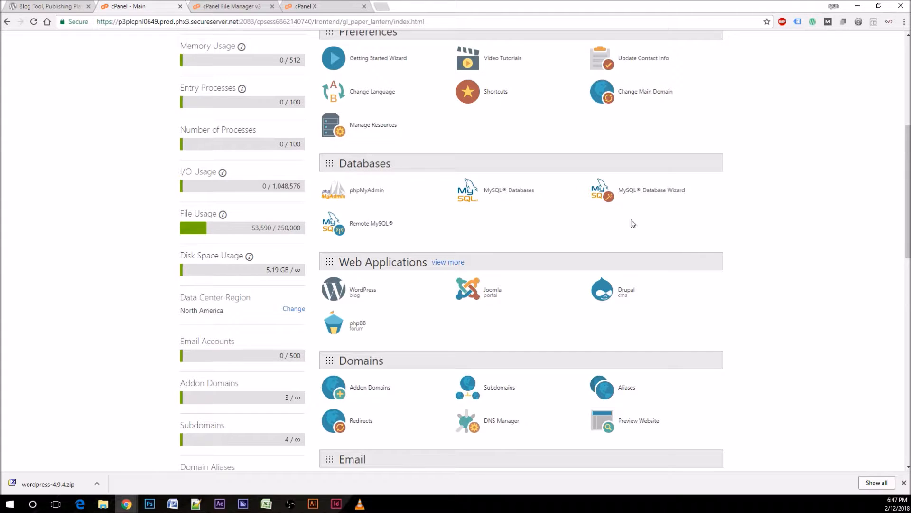
In the MySQL Database Wizard, create the database 'wordpresstodosedona' and advance to Step 2.
left_click(643, 193)
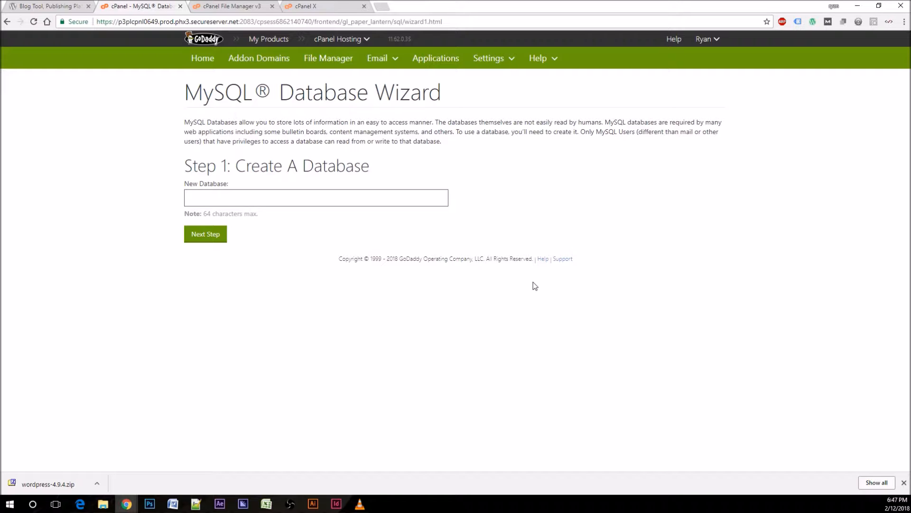
type("wo")
type("rdpresstodosedona")
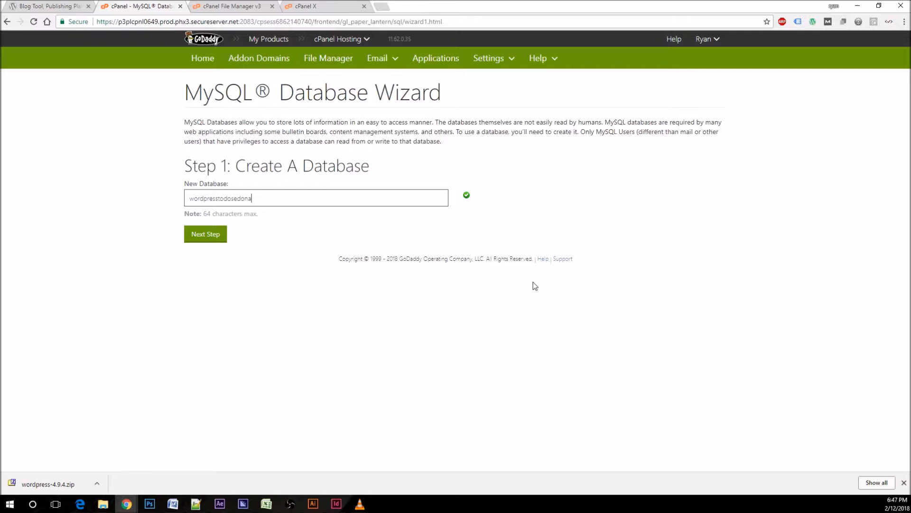
left_click(204, 236)
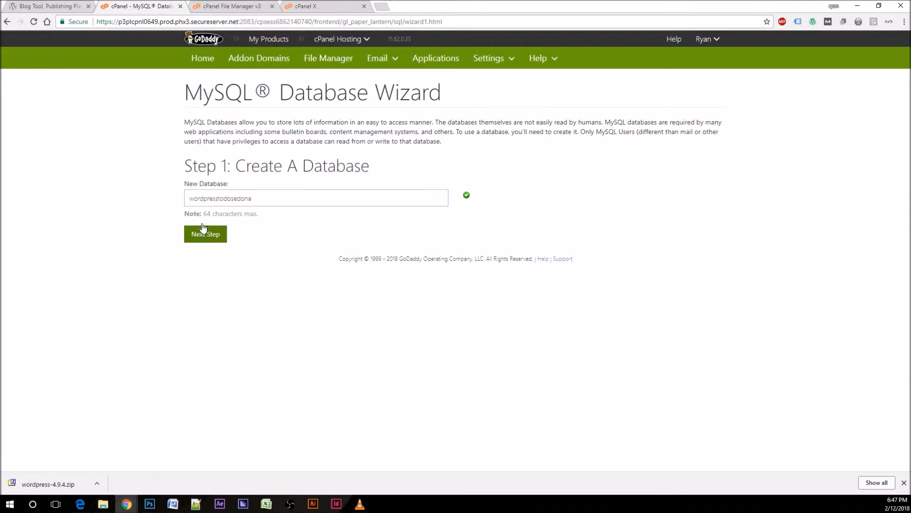
left_click(201, 237)
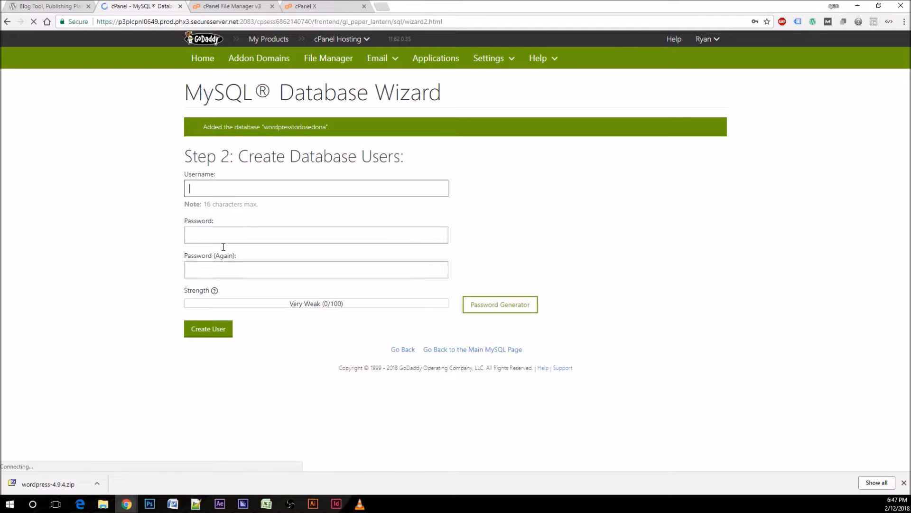
Create database user 'todose' with a strong password entered and confirmed twice.
left_click(278, 237)
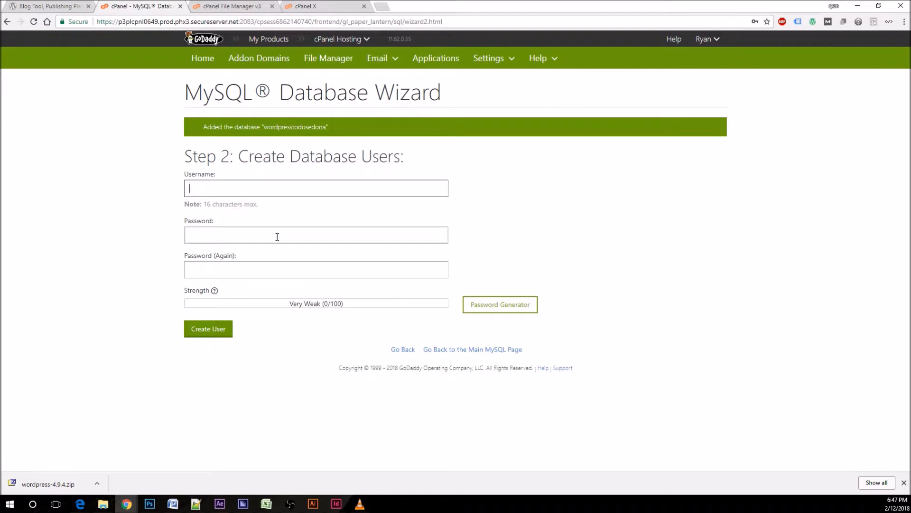
type("todose")
left_click(246, 234)
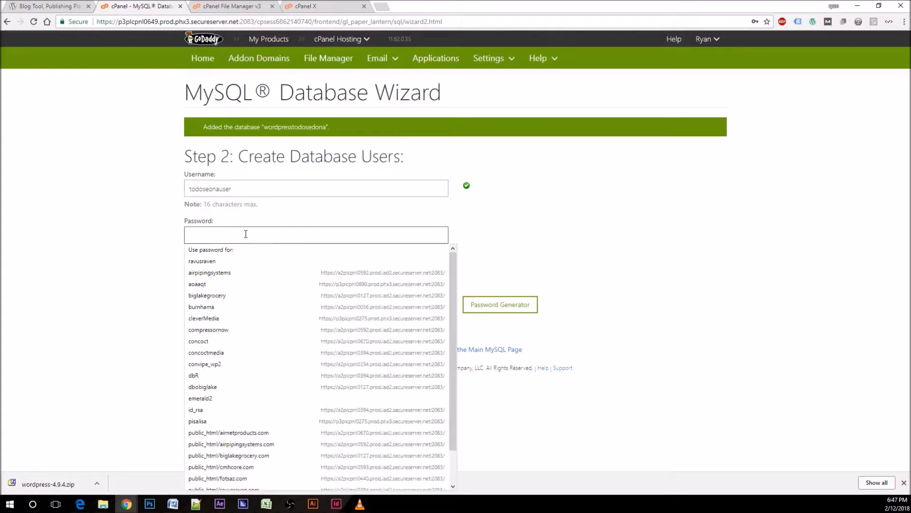
left_click(245, 227)
left_click(296, 230)
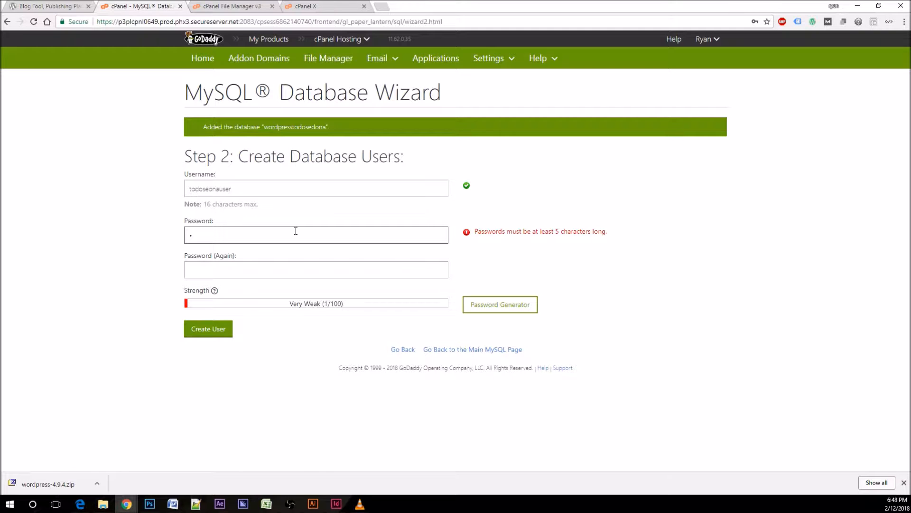
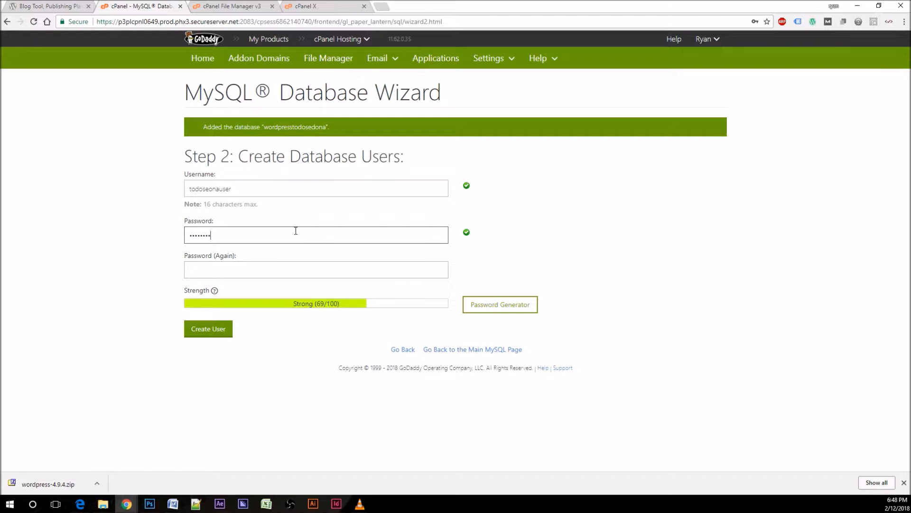
left_click(255, 265)
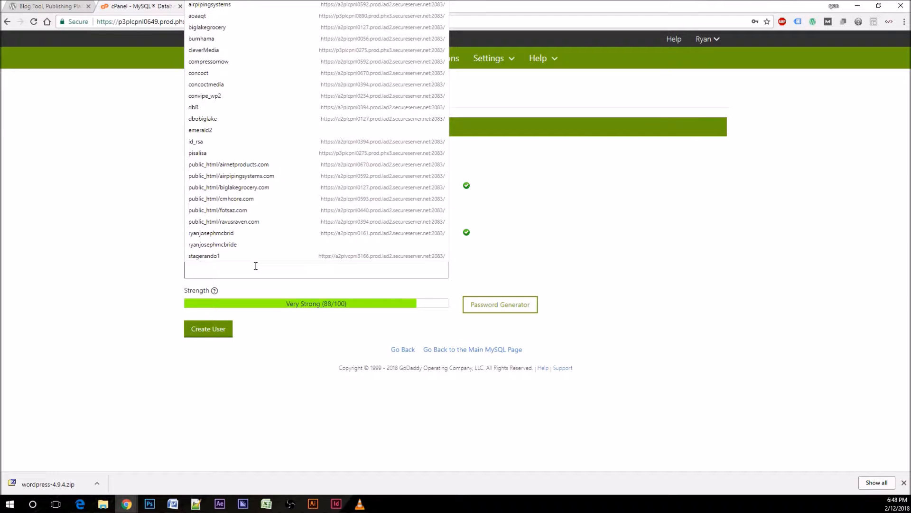
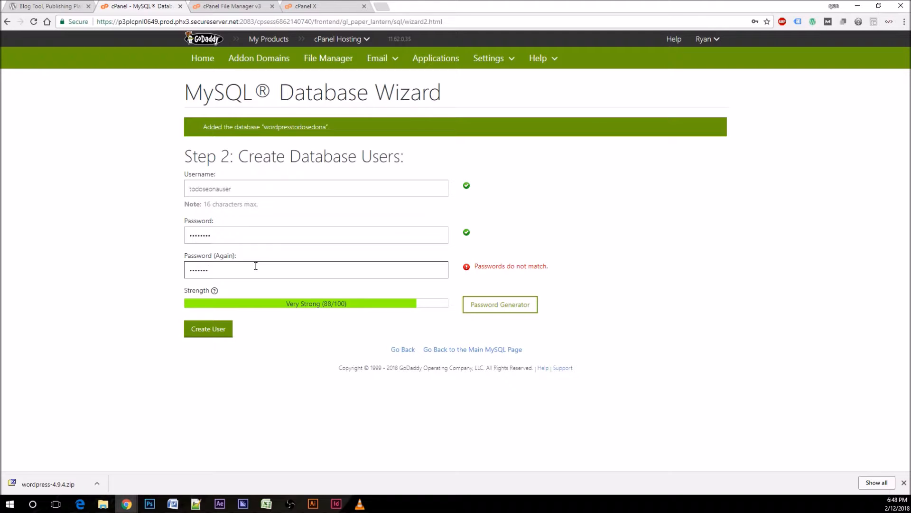
left_click(210, 333)
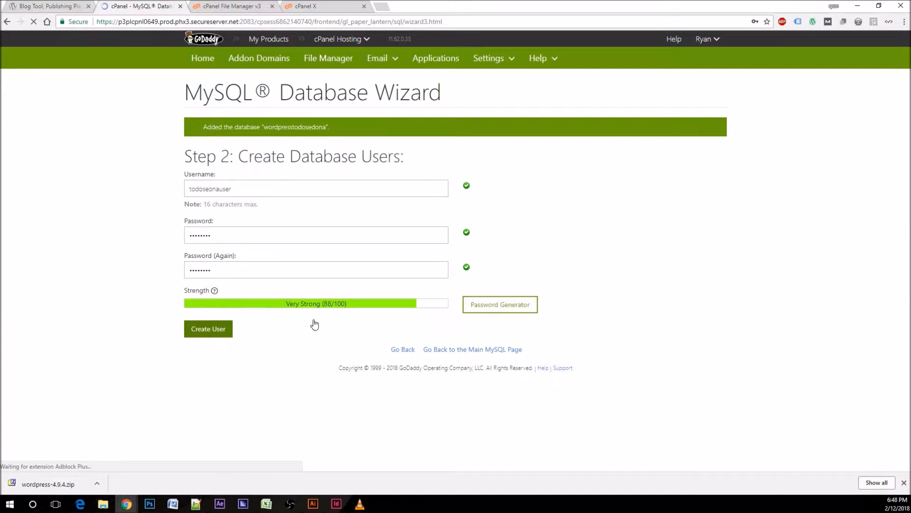
scroll(326, 180, "down", 1)
scroll(326, 181, "down", 2)
Grant the user ALL PRIVILEGES on wordpresstodosedona, then return home and to the File Manager.
left_click(189, 112)
scroll(484, 236, "down", 1)
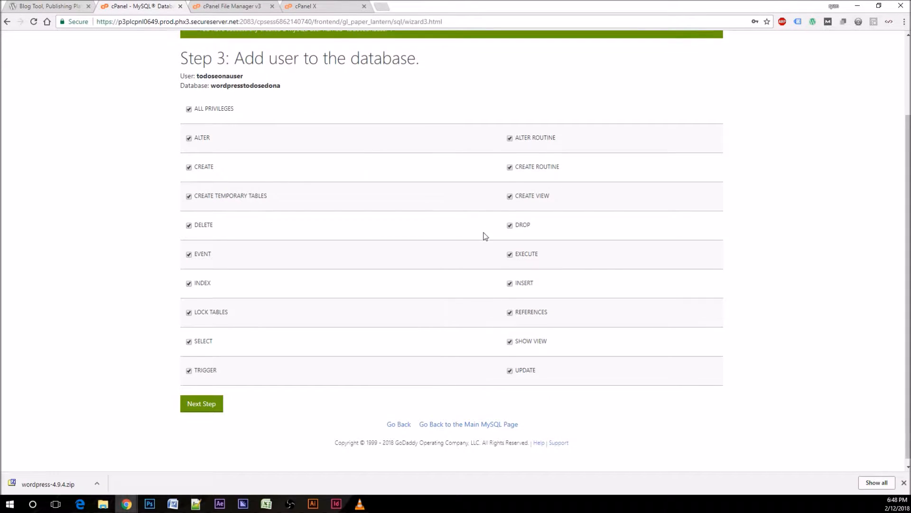
left_click(198, 400)
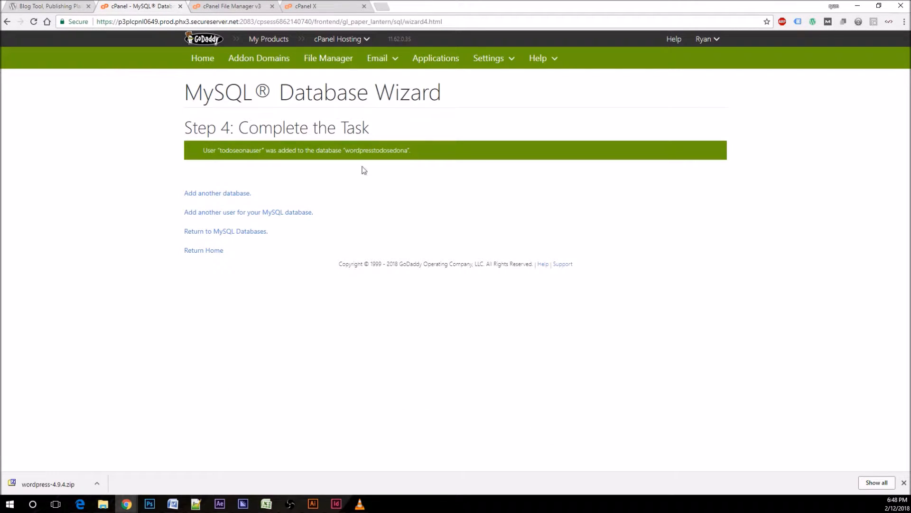
left_click(201, 252)
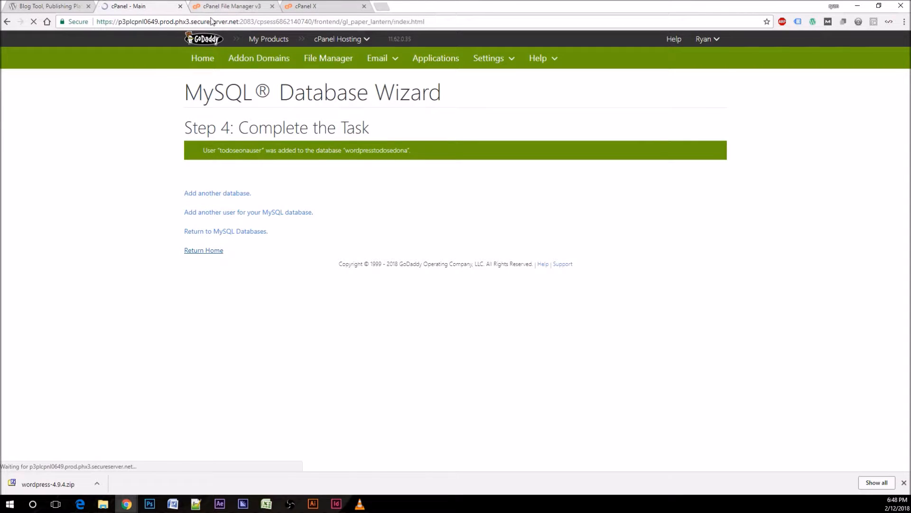
left_click(221, 7)
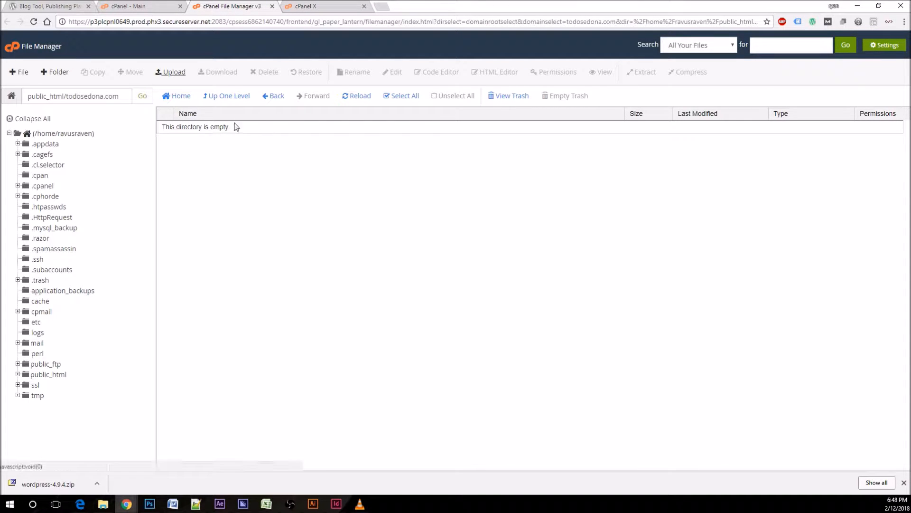
Extract wordpress-4.9.4.zip into /public_html/todosedona.com and reload the folder listing.
left_click(359, 97)
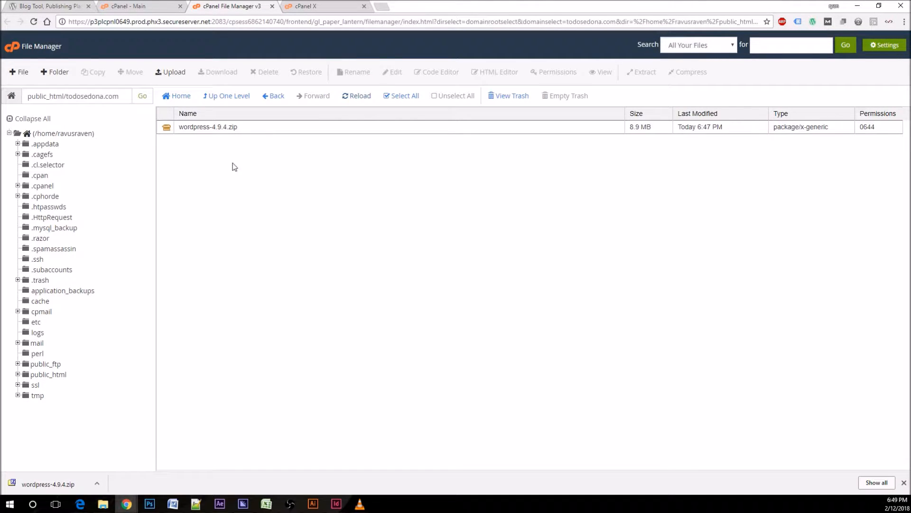
right_click(200, 124)
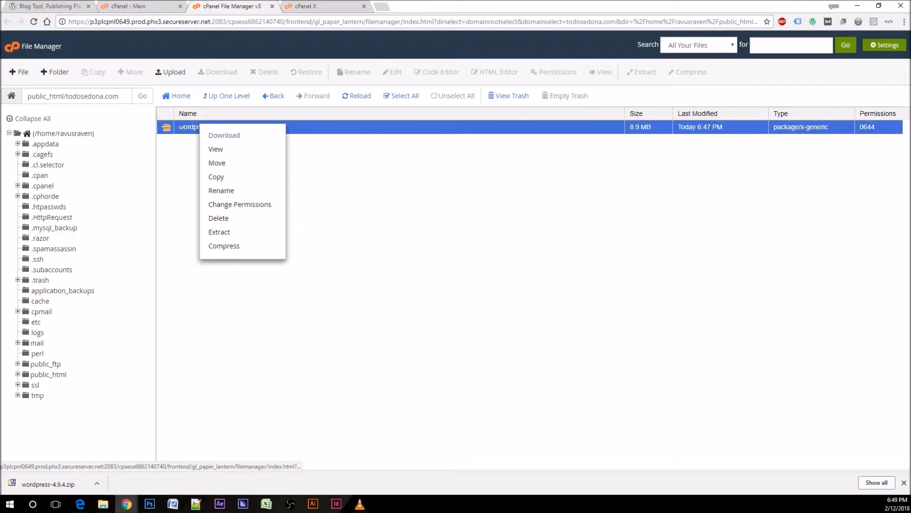
left_click(220, 232)
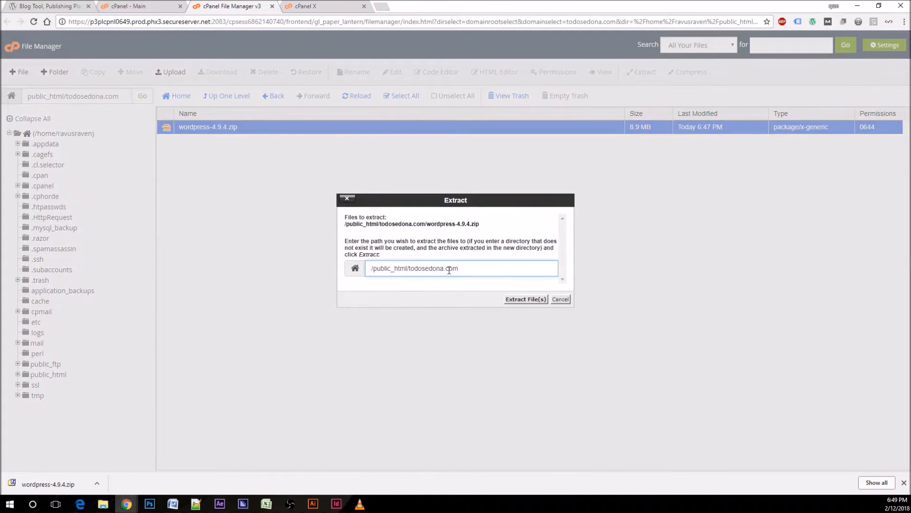
left_click_drag(369, 268, 522, 269)
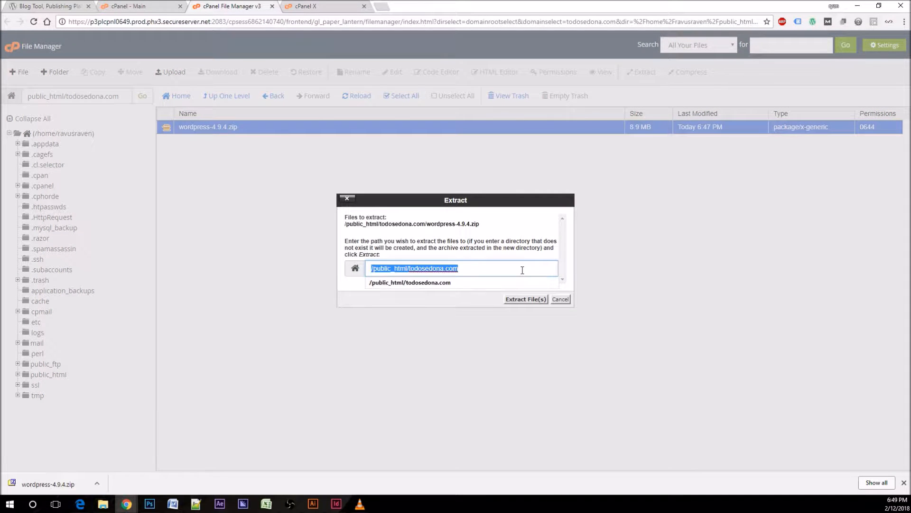
left_click(517, 300)
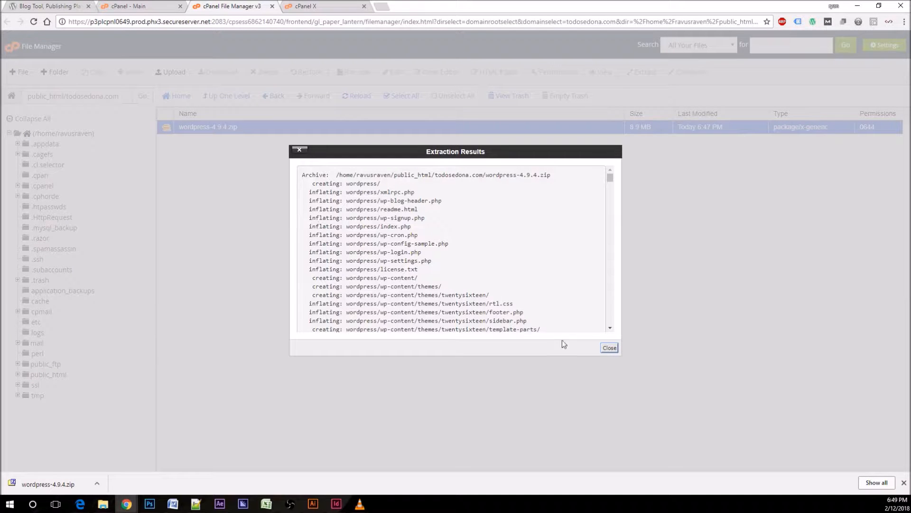
left_click(609, 348)
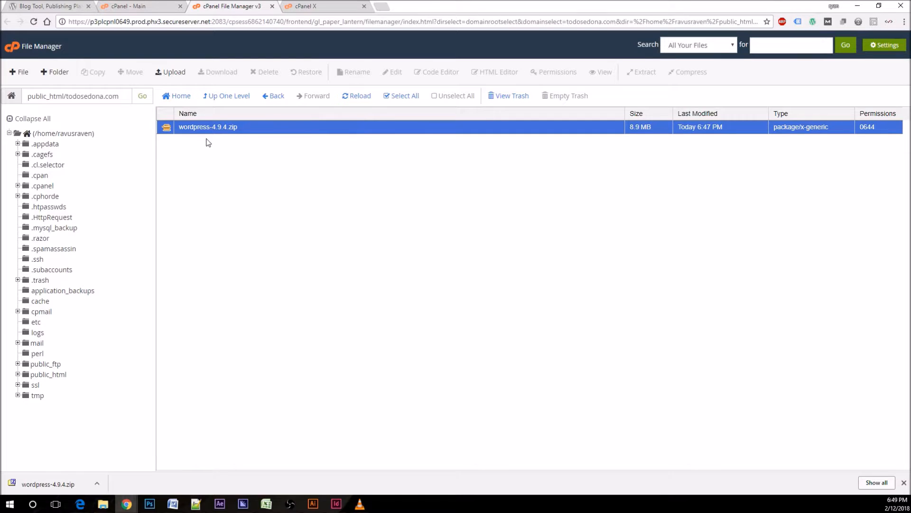
left_click(357, 96)
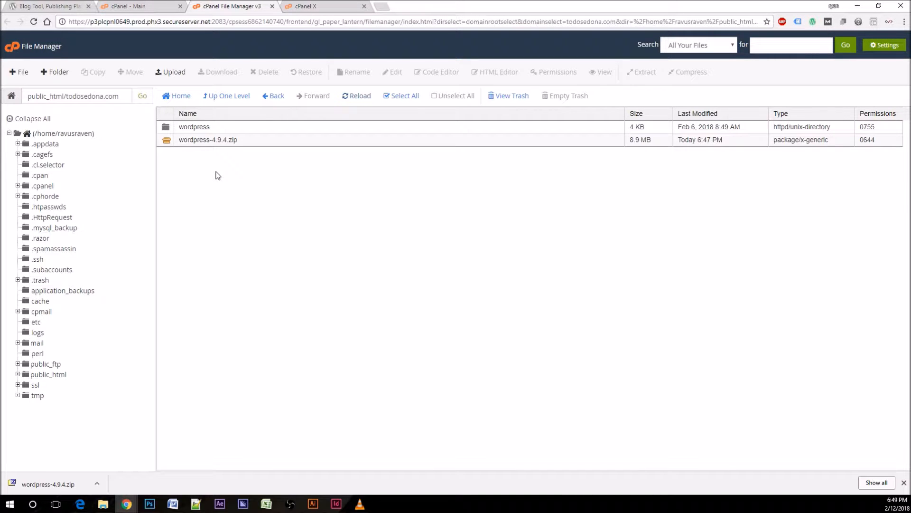
Move all files from the wordpress subfolder up into /public_html/todosedona.com/.
left_click(166, 126)
double_click(166, 126)
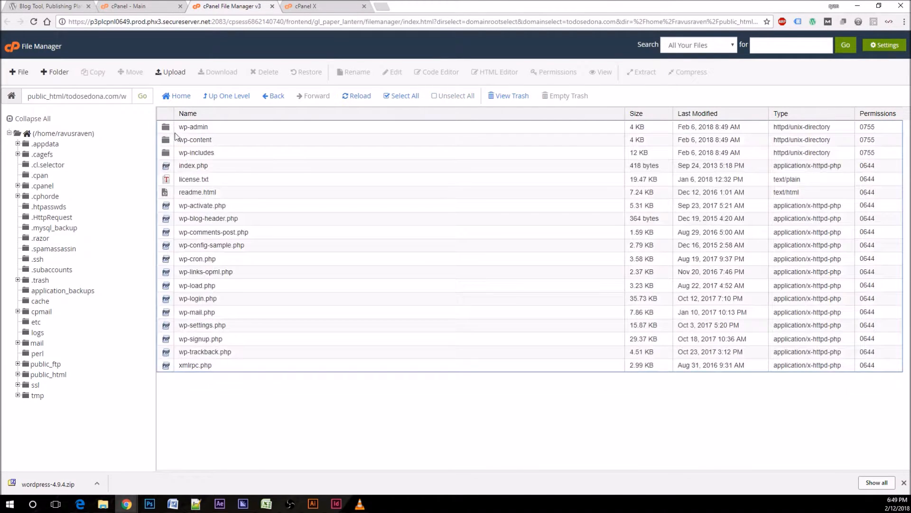
left_click(166, 128)
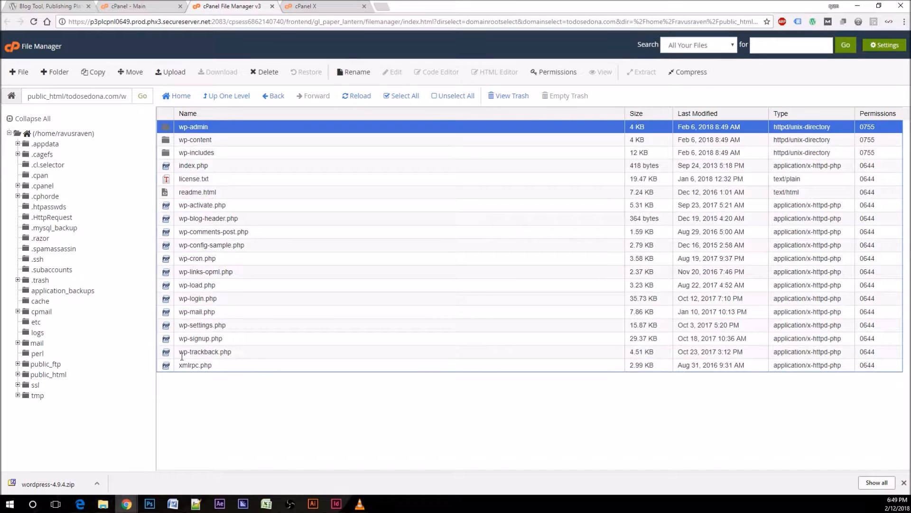
left_click(169, 369, "shift")
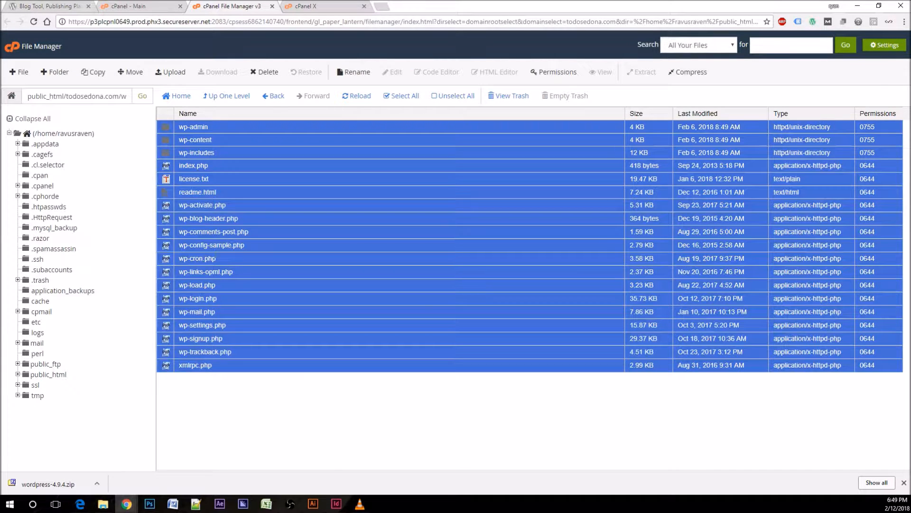
left_click(132, 72)
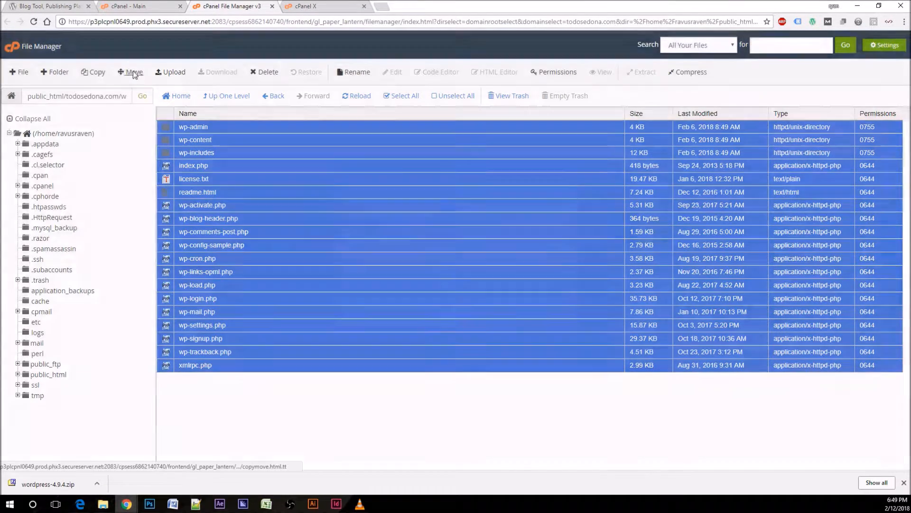
left_click_drag(460, 294, 535, 292)
key("BackSpace")
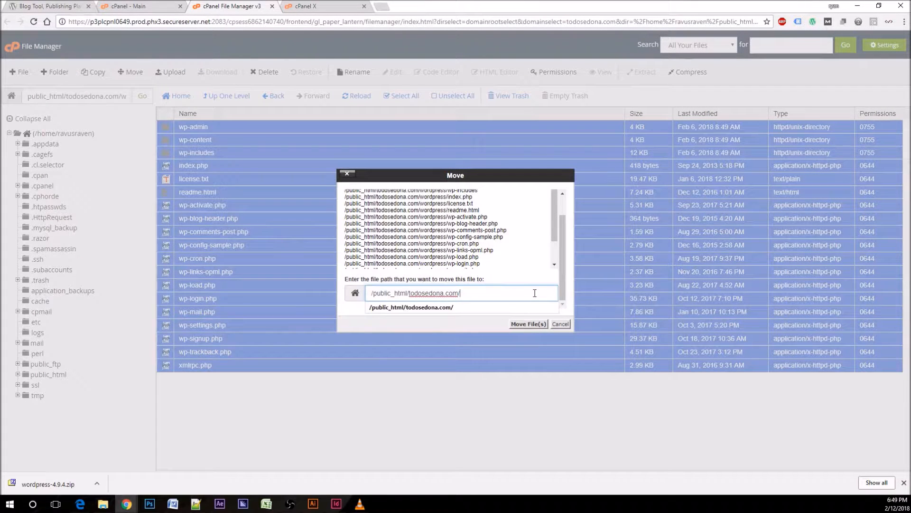
left_click(531, 324)
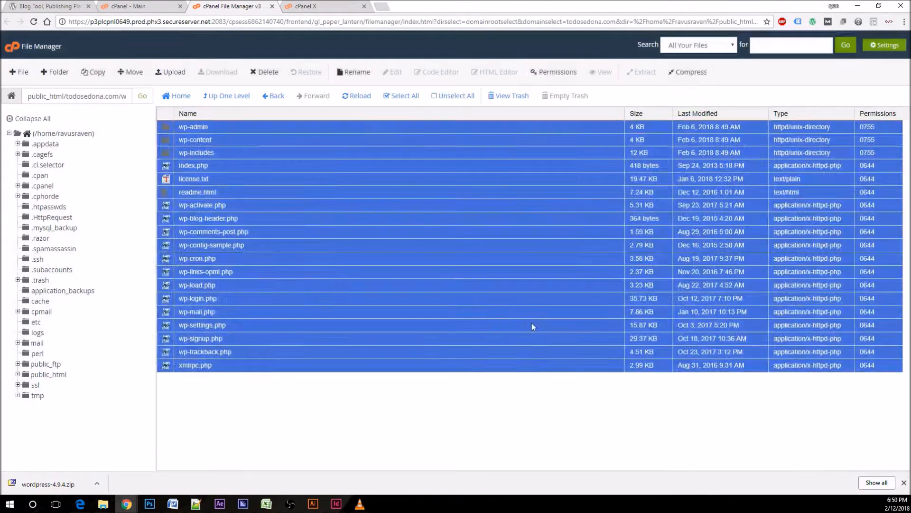
Permanently delete the emptied wordpress folder, skipping the trash.
left_click(228, 95)
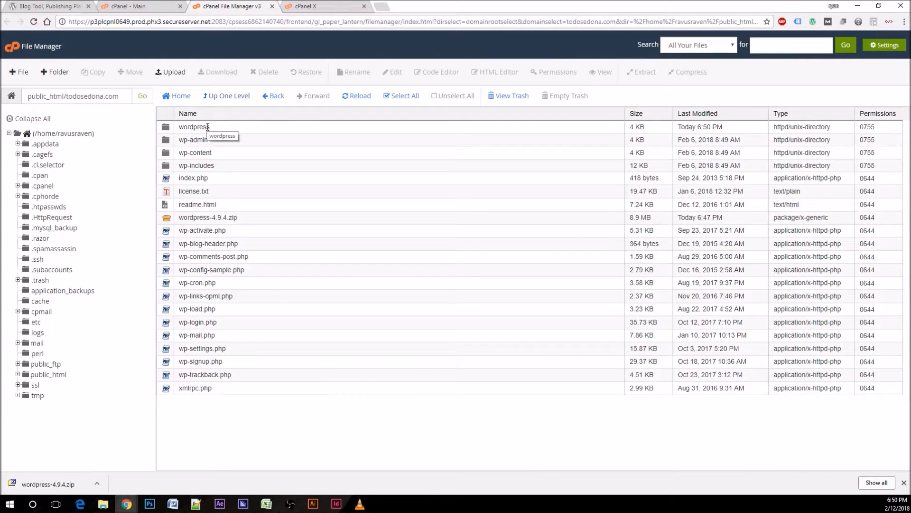
left_click(168, 126)
left_click(262, 72)
left_click(419, 257)
left_click(527, 282)
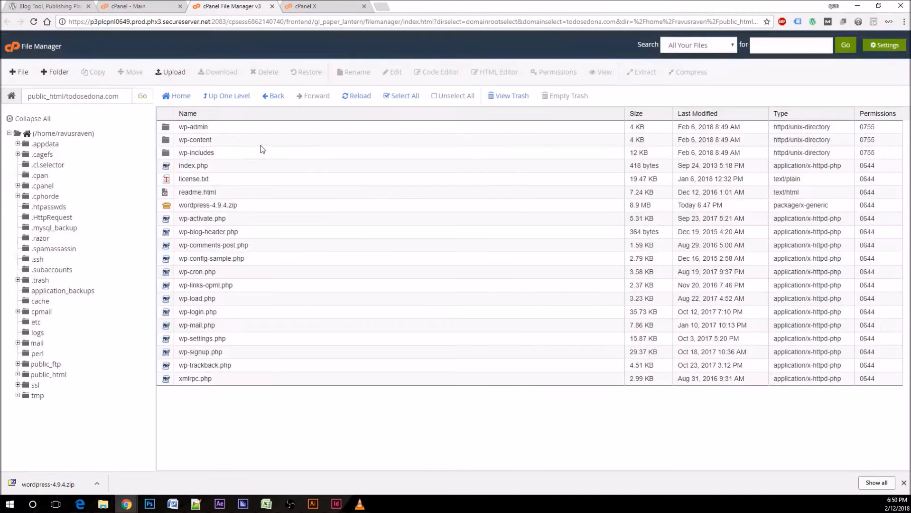
left_click_drag(118, 91, 27, 97)
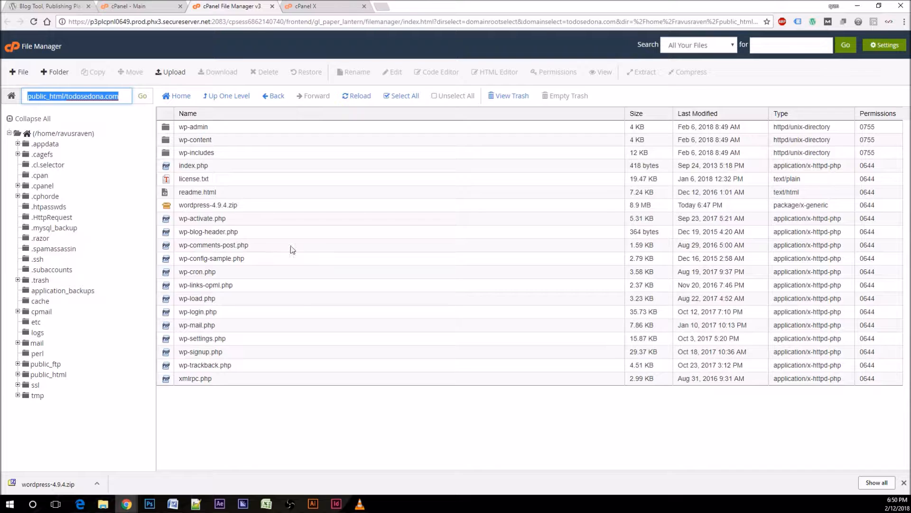
left_click(382, 402)
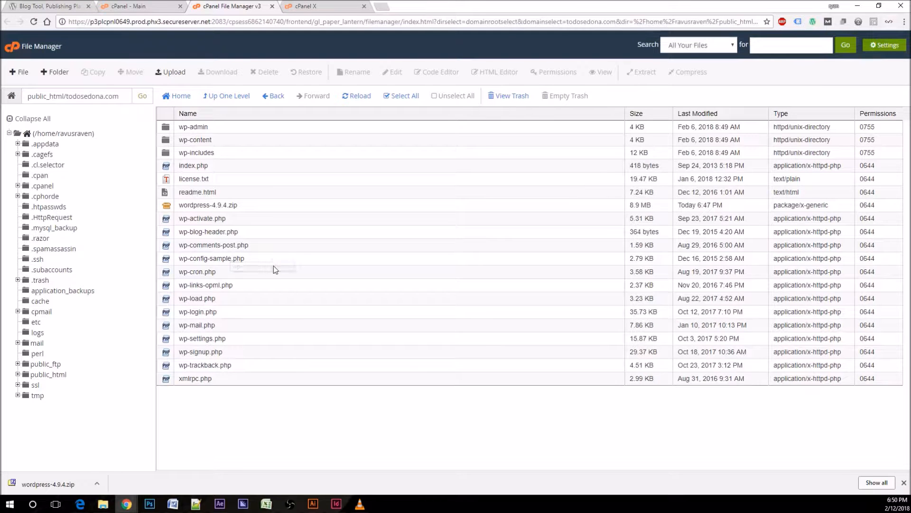
Open wp-config-sample.php in the code editor and find the database_name_here placeholder.
right_click(226, 259)
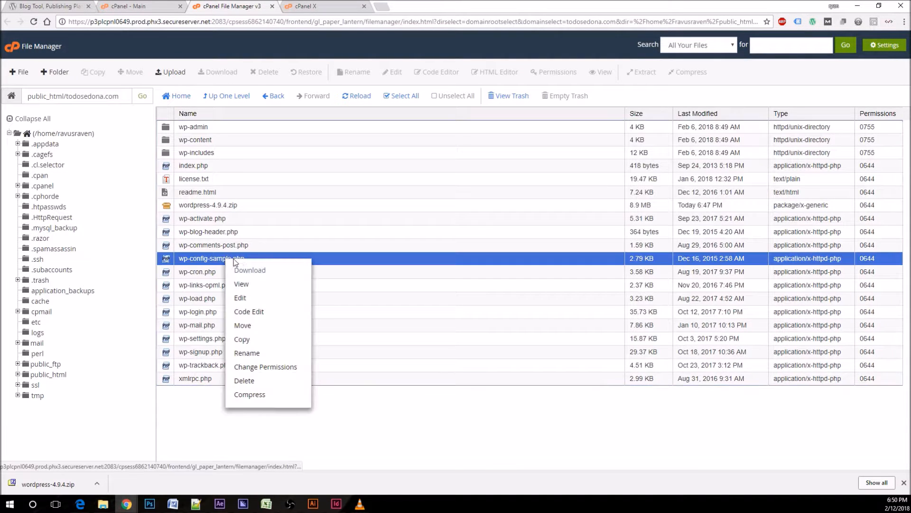
left_click(260, 312)
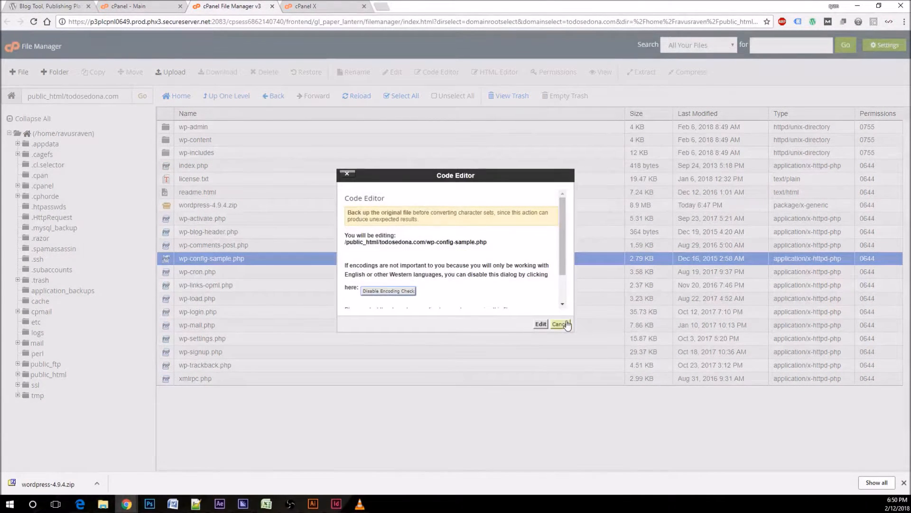
left_click(542, 324)
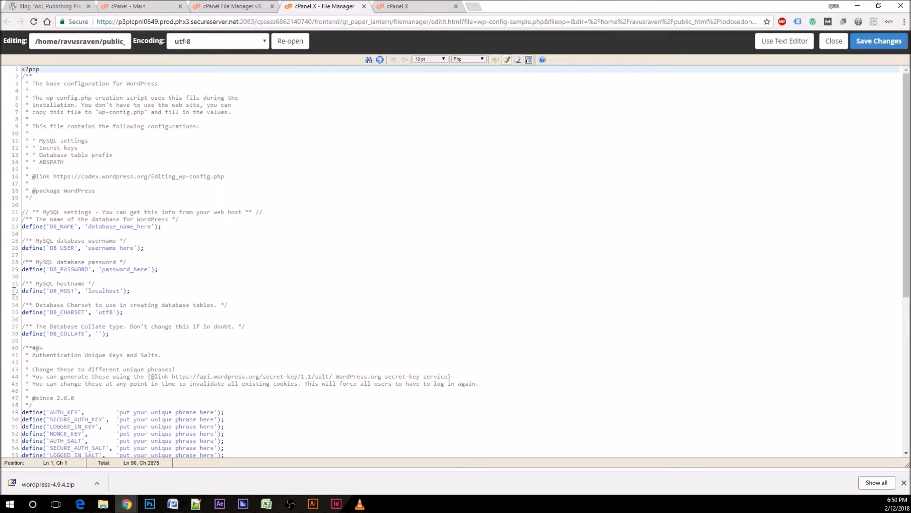
scroll(120, 321, "down", 5)
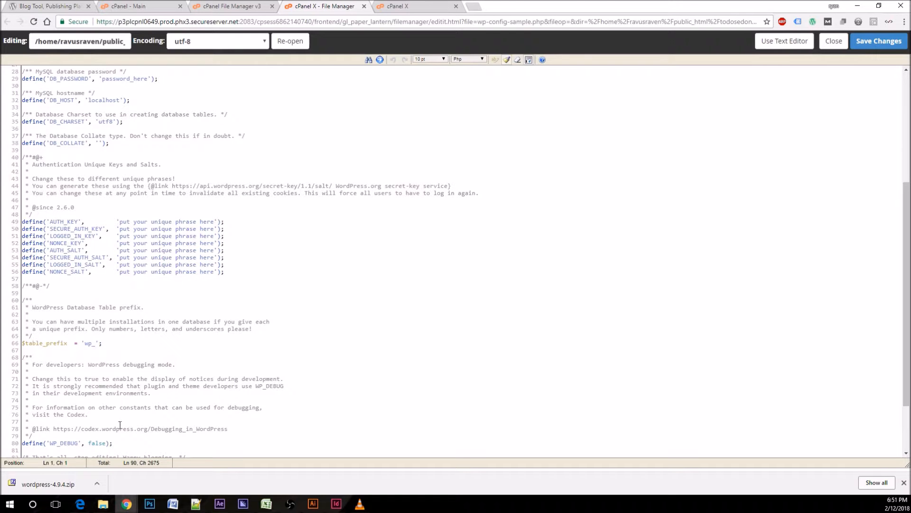
scroll(187, 380, "up", 5)
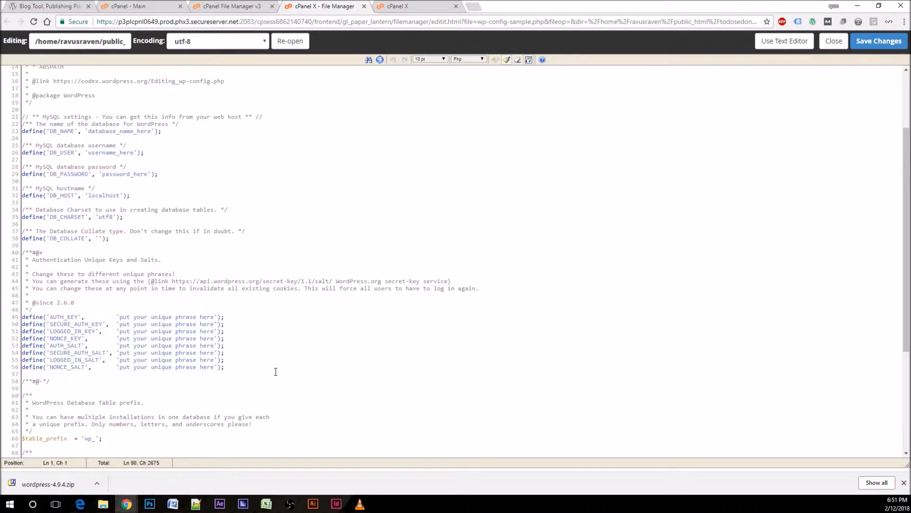
scroll(279, 308, "up", 4)
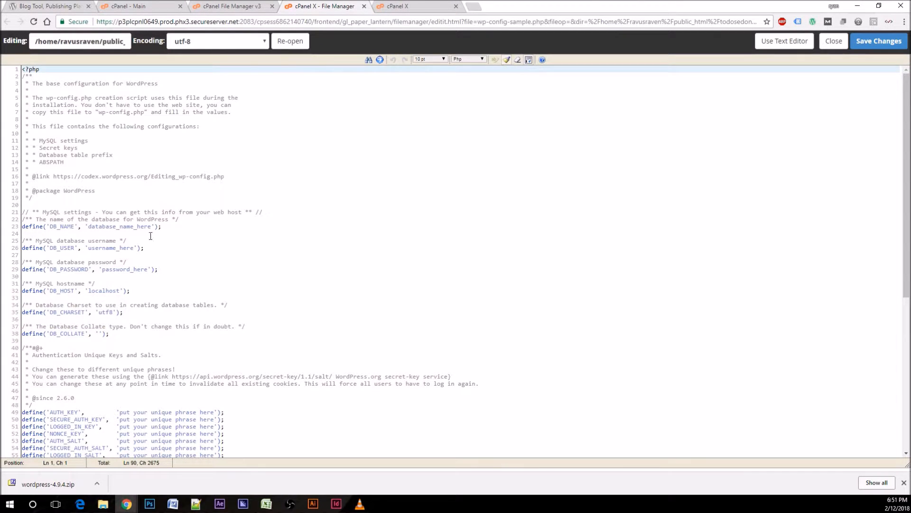
left_click_drag(151, 227, 89, 224)
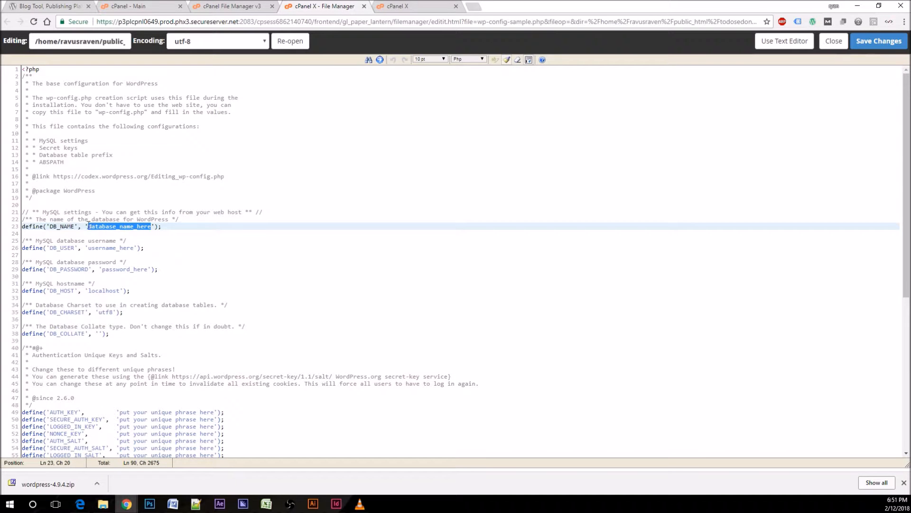
From the dashboard's Databases section, open MySQL Databases and scroll to the wordpresstodosedona entry.
left_click(146, 7)
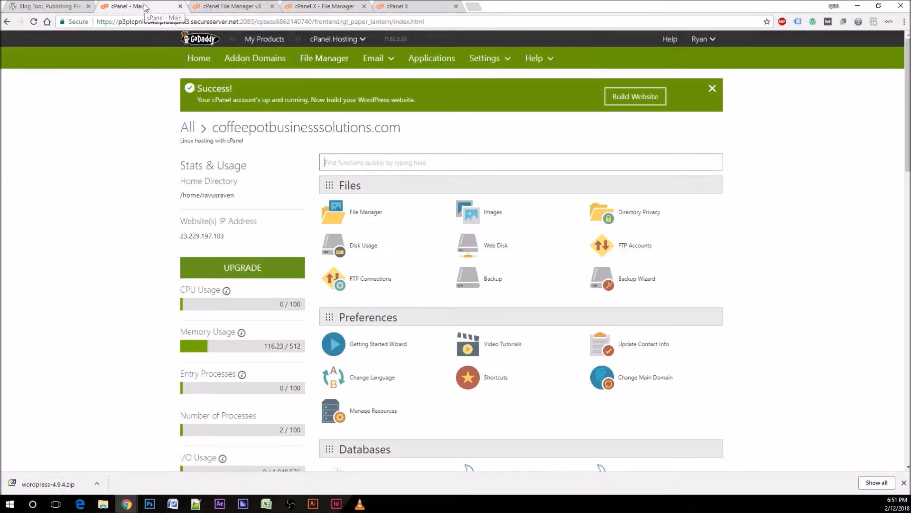
scroll(543, 247, "down", 7)
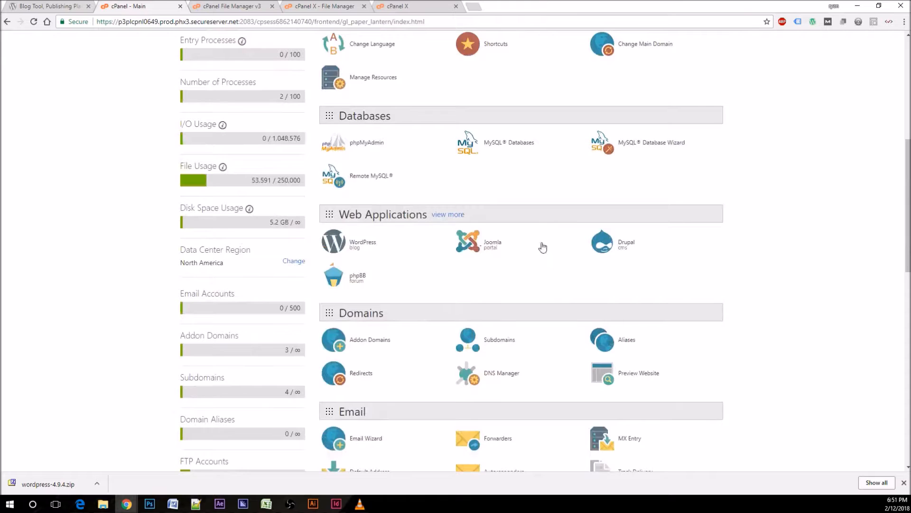
left_click(521, 150)
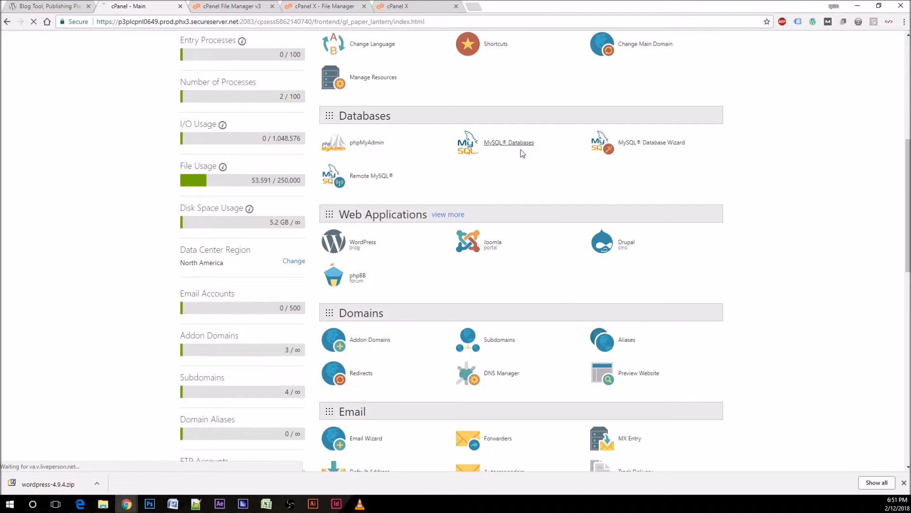
scroll(477, 181, "down", 6)
scroll(477, 181, "down", 5)
left_click_drag(244, 116, 183, 112)
key("ctrl+c")
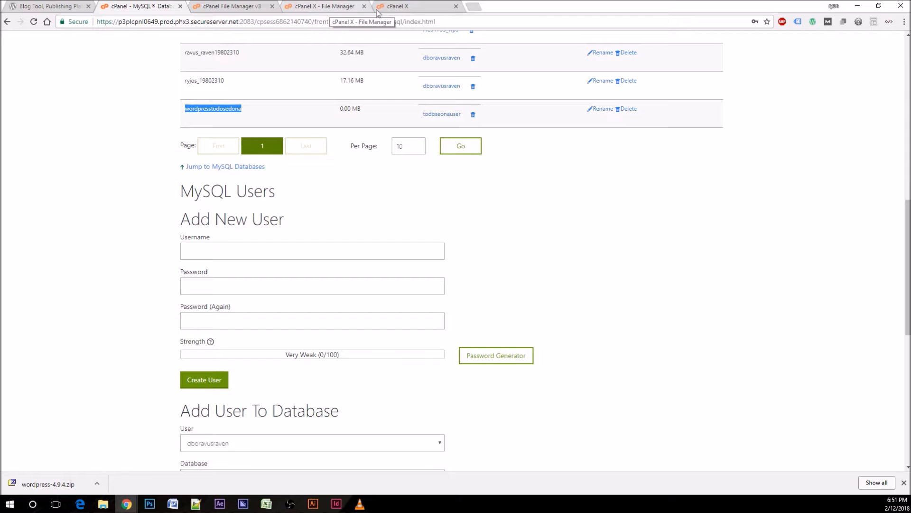
Set DB_NAME to wordpresstodosedona, fill in the database user and password, and check the localhost host line.
left_click(239, 7)
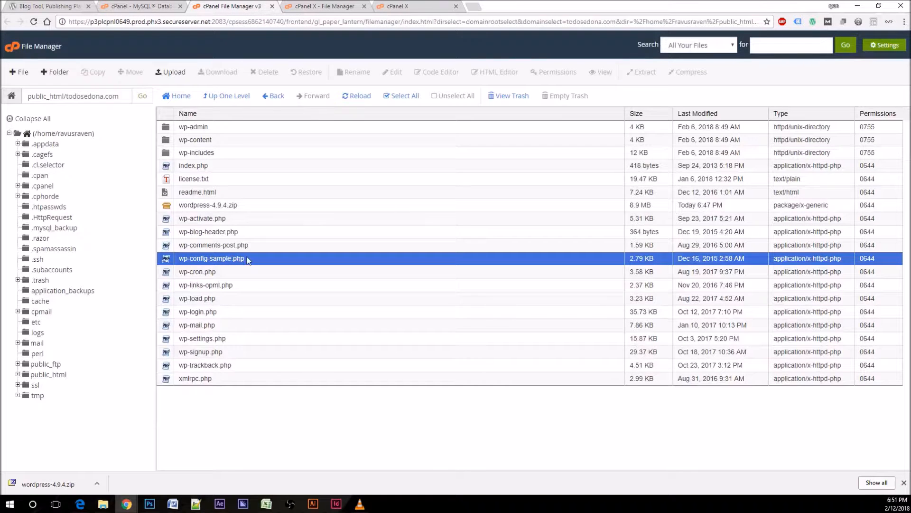
left_click(355, 6)
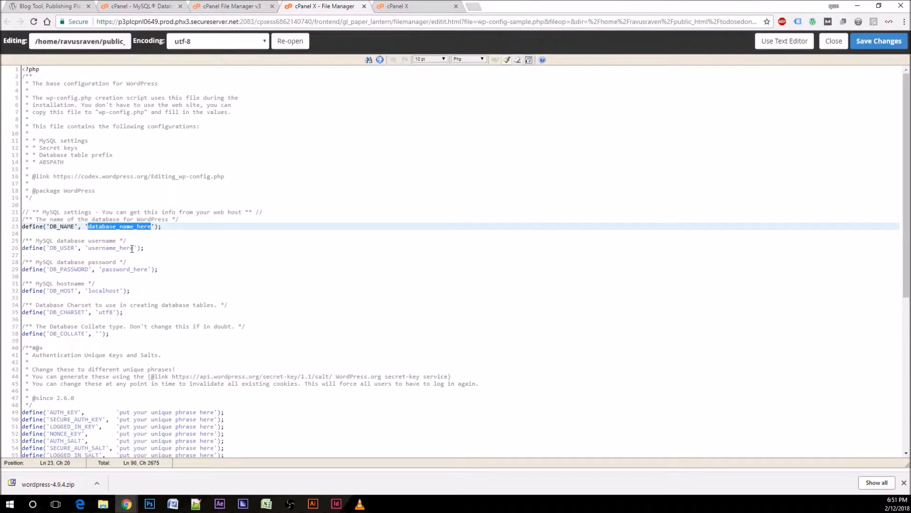
key("ctrl+v")
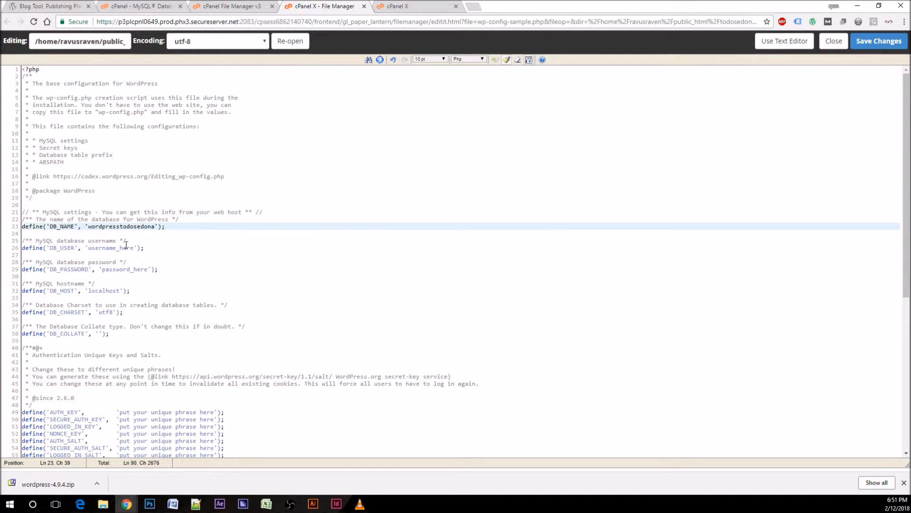
left_click_drag(134, 247, 87, 247)
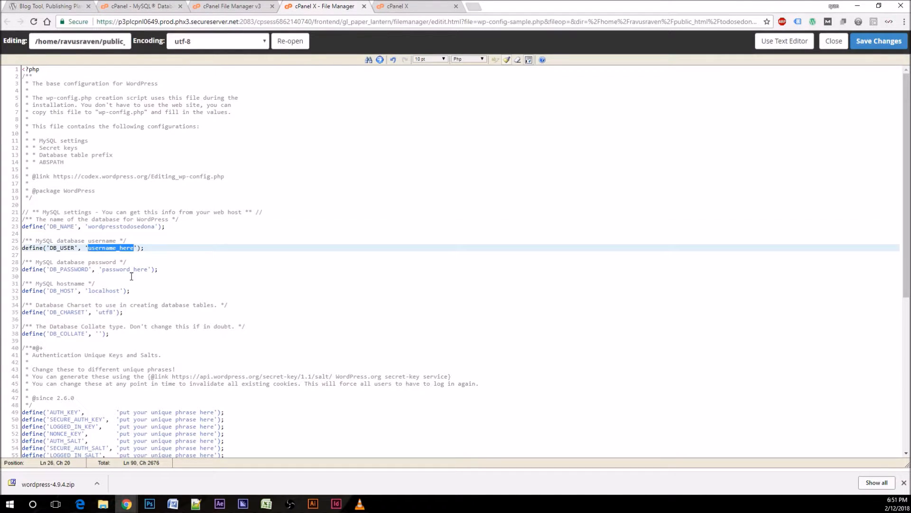
type("todoseonauser")
left_click_drag(148, 269, 104, 273)
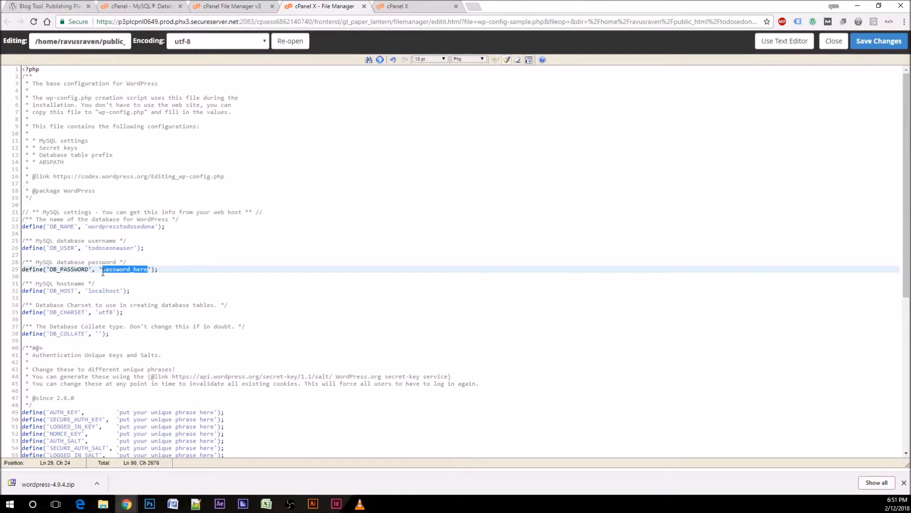
left_click(212, 281)
left_click_drag(139, 295, 34, 288)
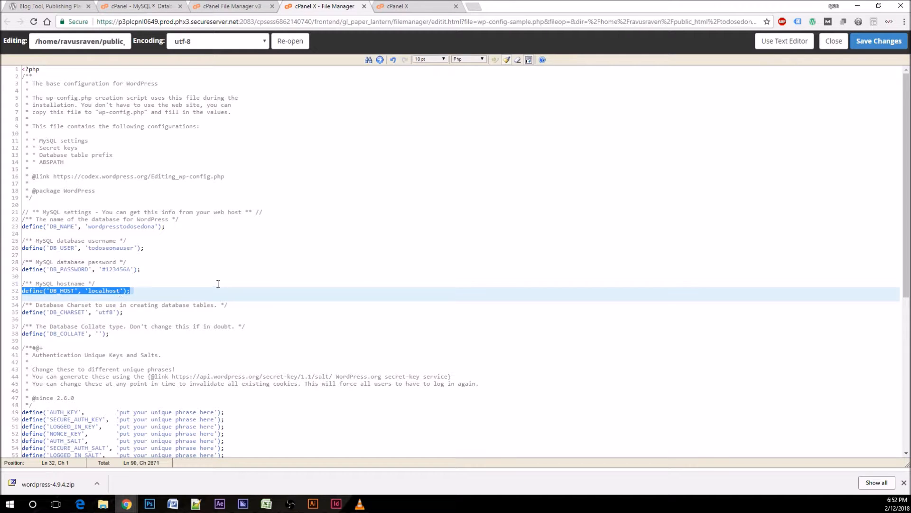
Open the api.wordpress.org secret-key URL from line 44 in a new tab.
scroll(145, 281, "down", 1)
scroll(152, 271, "down", 3)
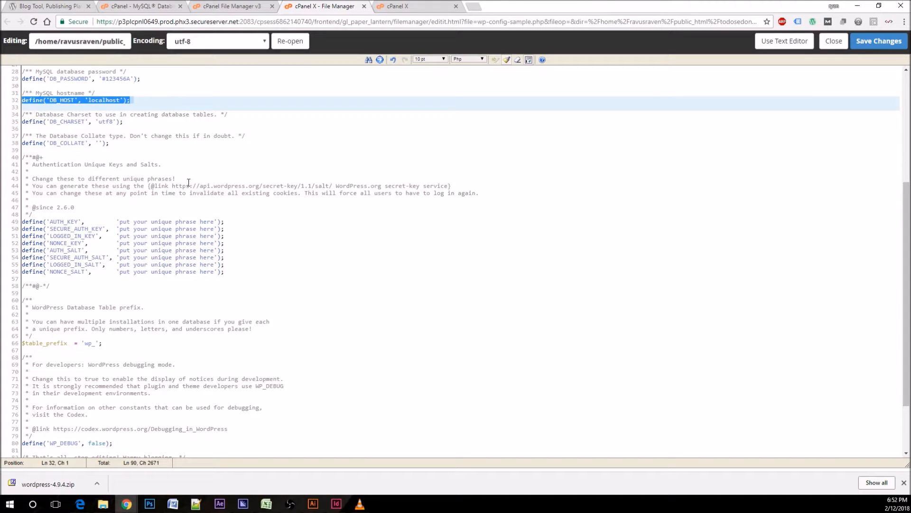
left_click_drag(172, 186, 334, 184)
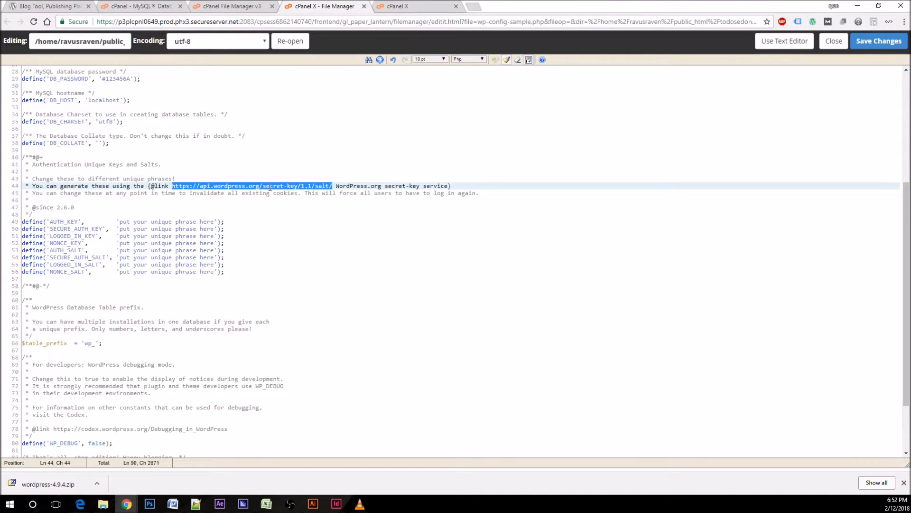
right_click(271, 187)
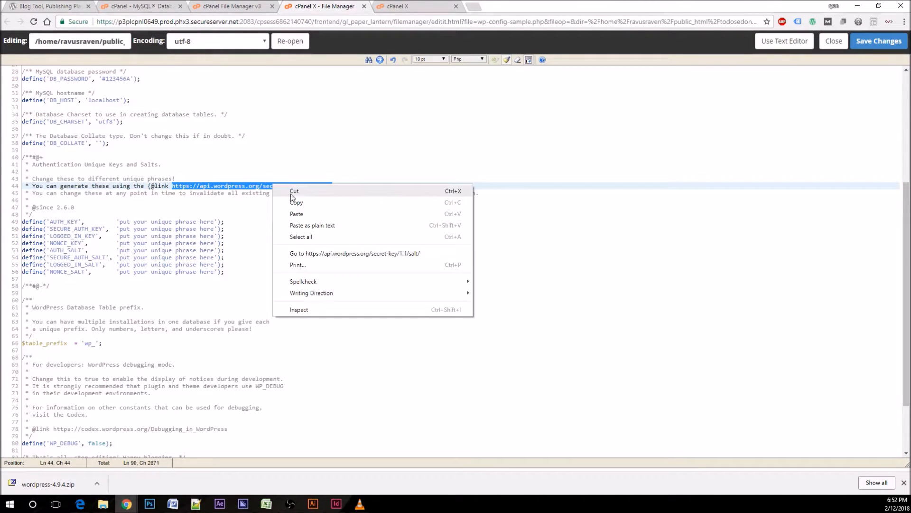
left_click(346, 254)
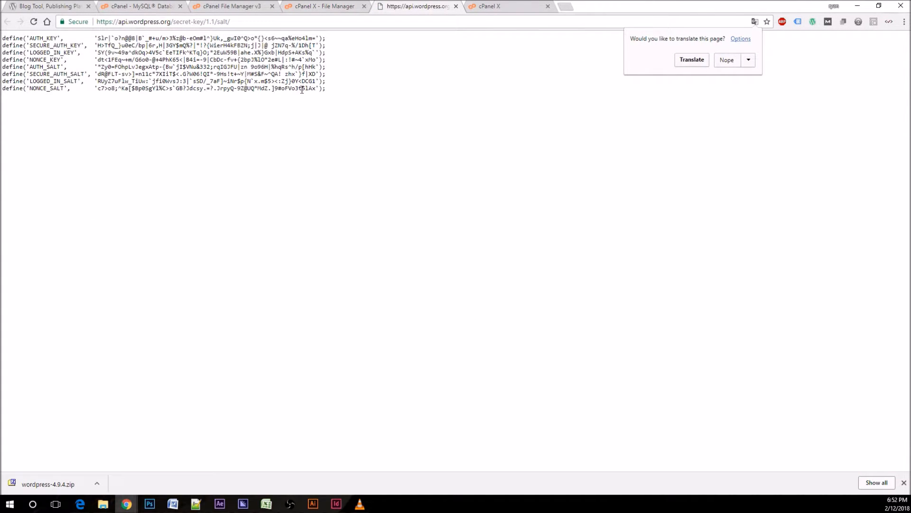
Copy all the generated salt key lines and return to the config file editor.
left_click_drag(3, 38, 326, 100)
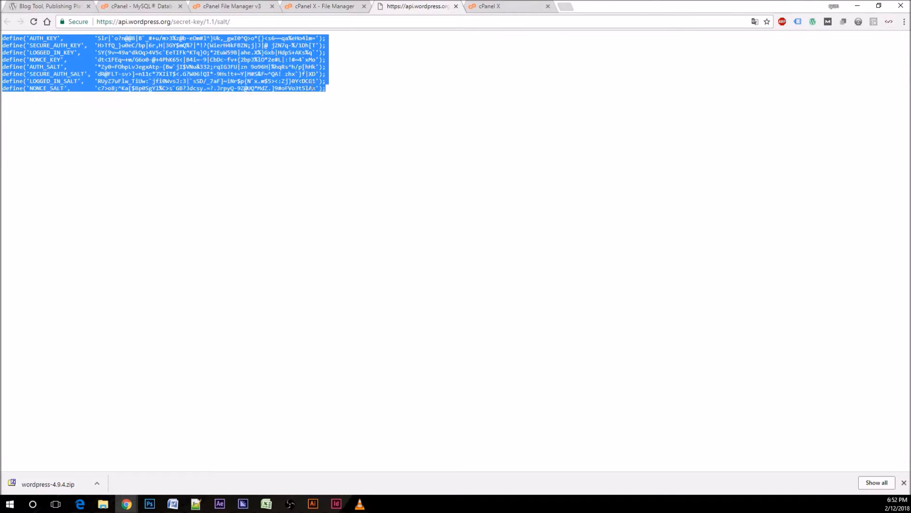
right_click(260, 61)
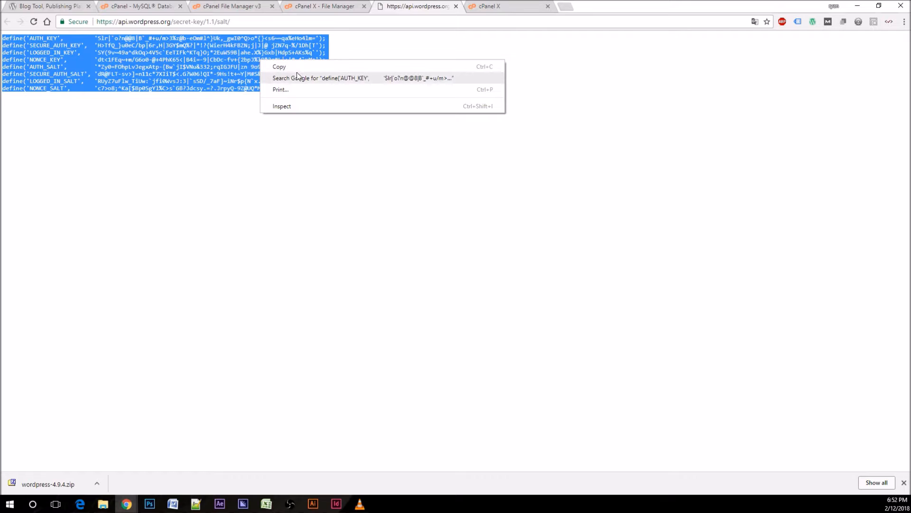
left_click(284, 69)
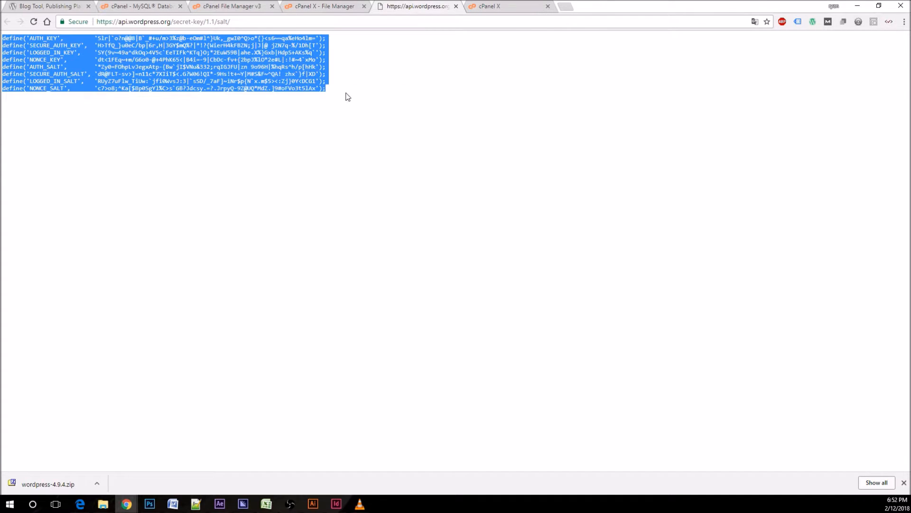
left_click(317, 6)
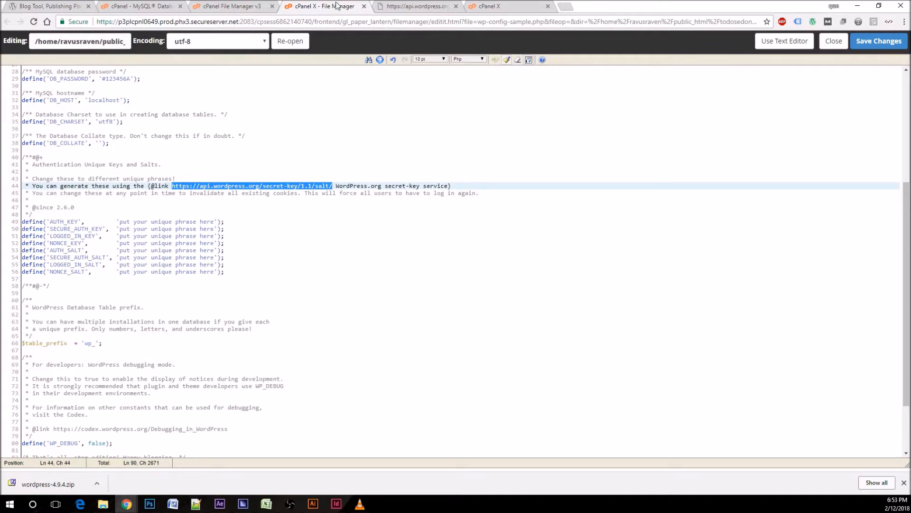
left_click(415, 6)
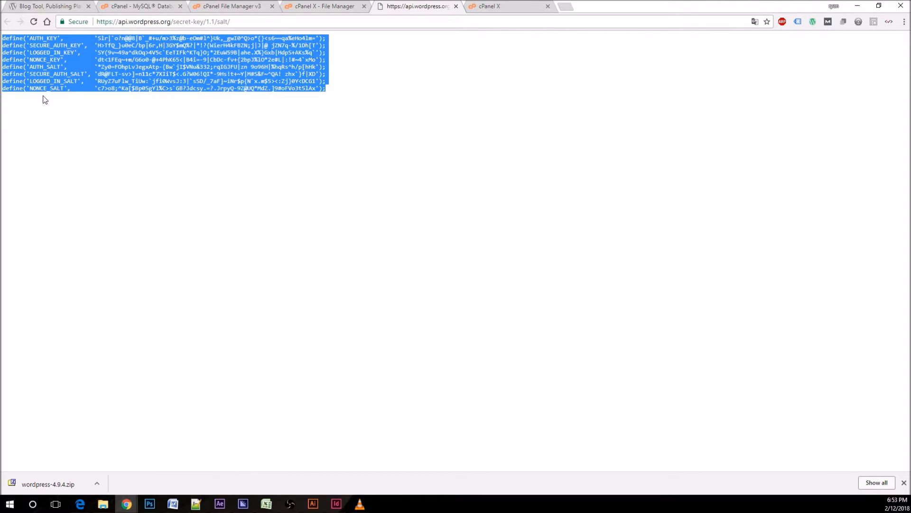
left_click(303, 7)
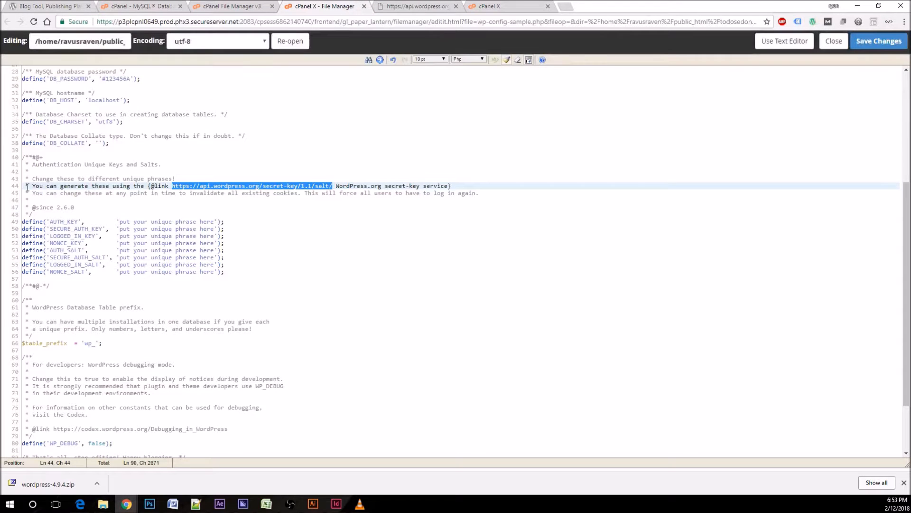
Paste the generated keys over placeholder lines 49–56, then check the wp_ table prefix.
left_click_drag(23, 221, 260, 272)
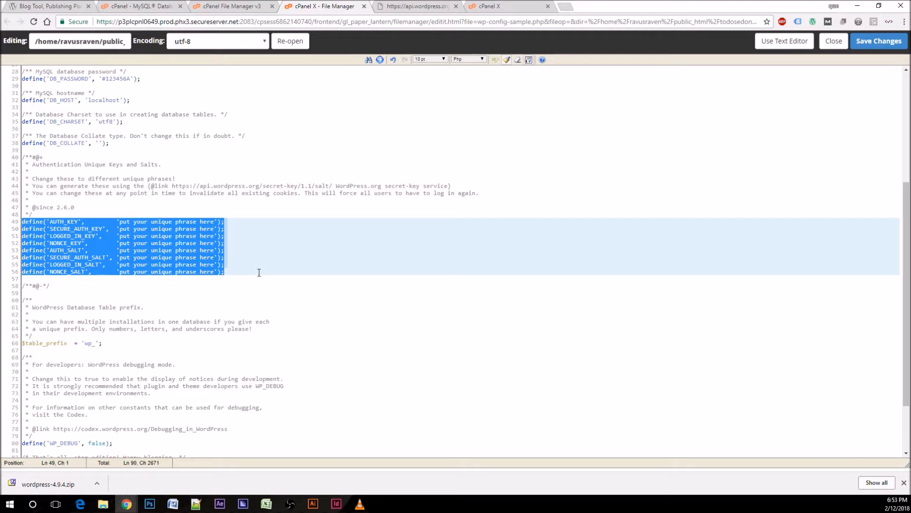
right_click(110, 239)
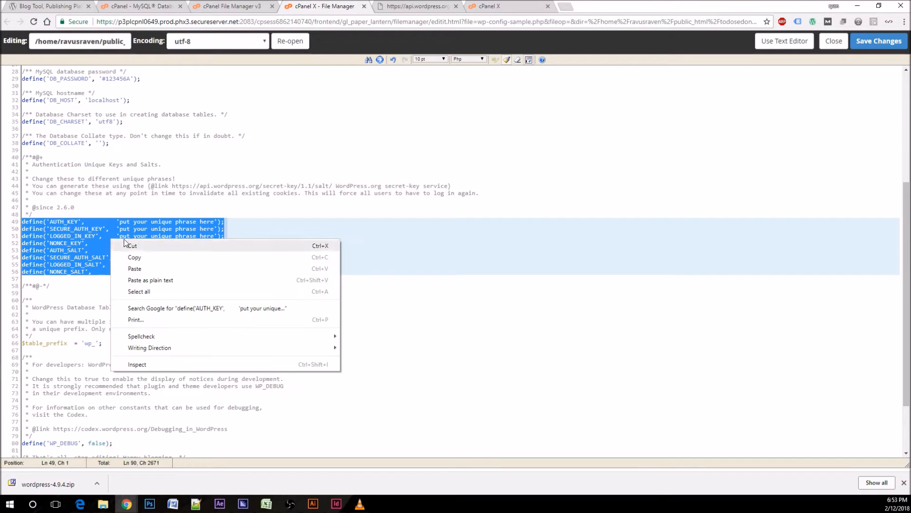
left_click(135, 269)
left_click(476, 262)
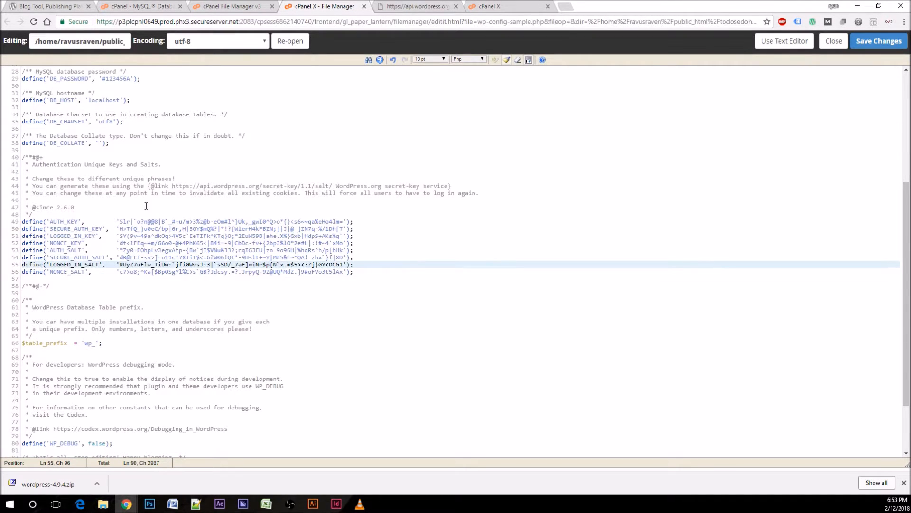
scroll(109, 170, "down", 3)
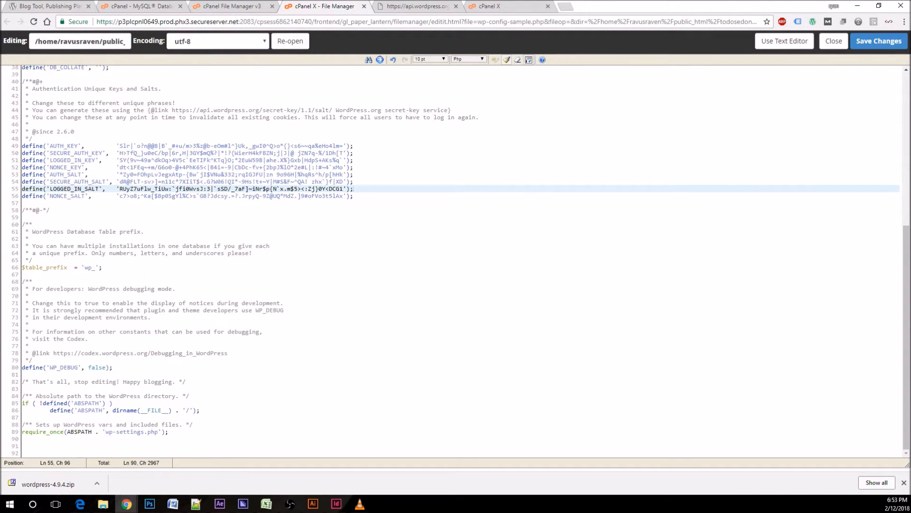
left_click(91, 268)
double_click(91, 269)
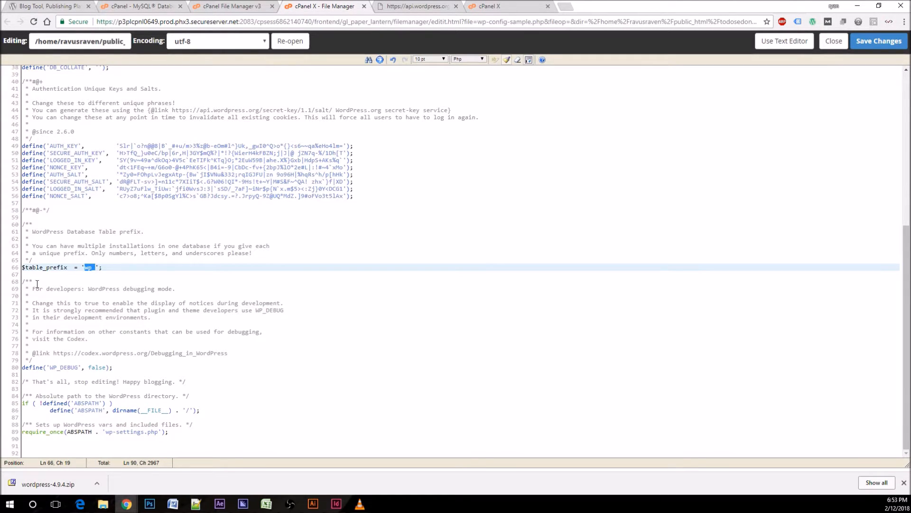
Leave $table_prefix as wp_ and save wp-config-sample.php with Save Changes.
left_click(92, 272)
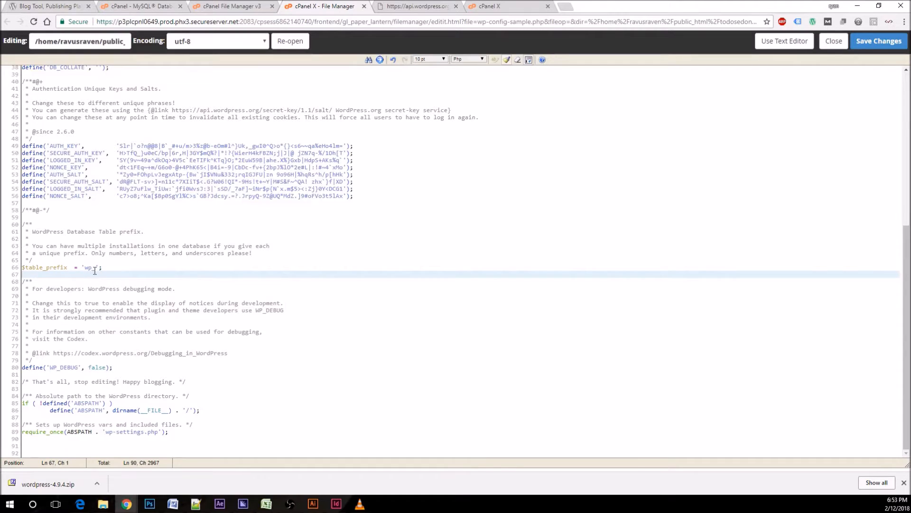
left_click(89, 268)
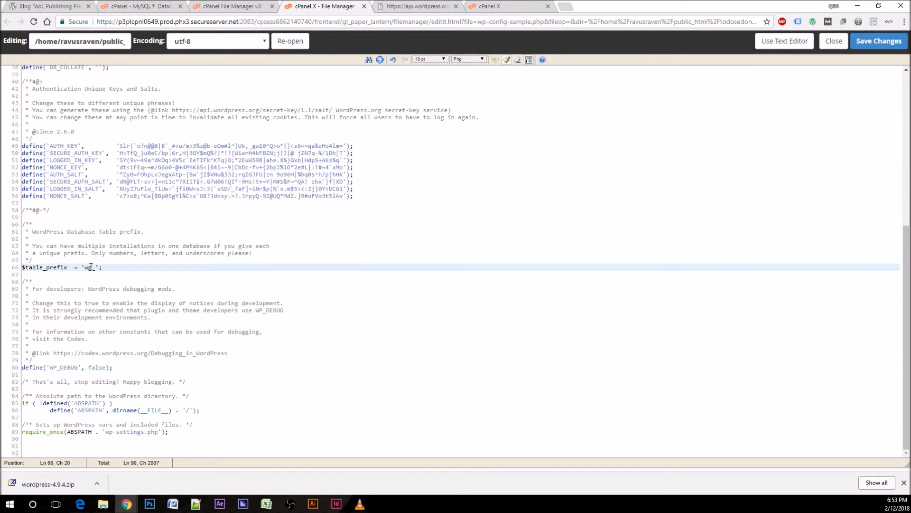
left_click(93, 270)
left_click_drag(93, 268, 85, 269)
left_click(174, 245)
scroll(184, 207, "up", 5)
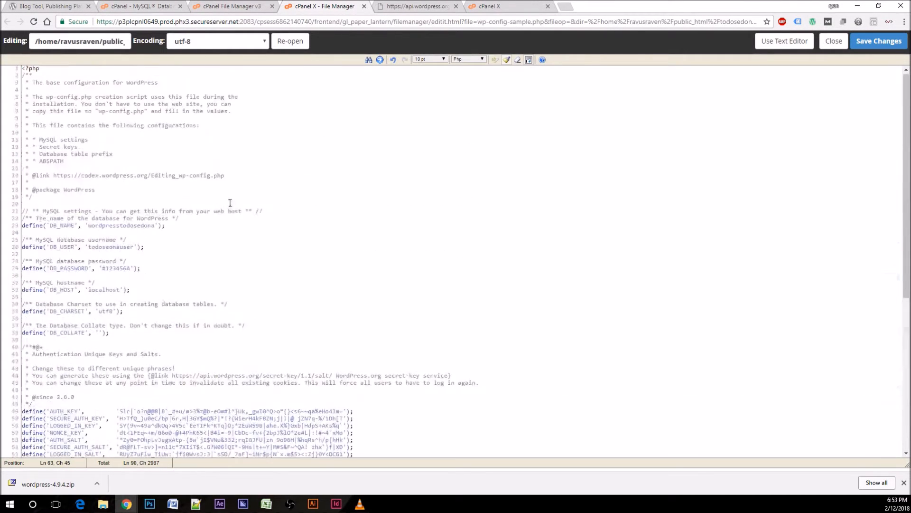
left_click(878, 41)
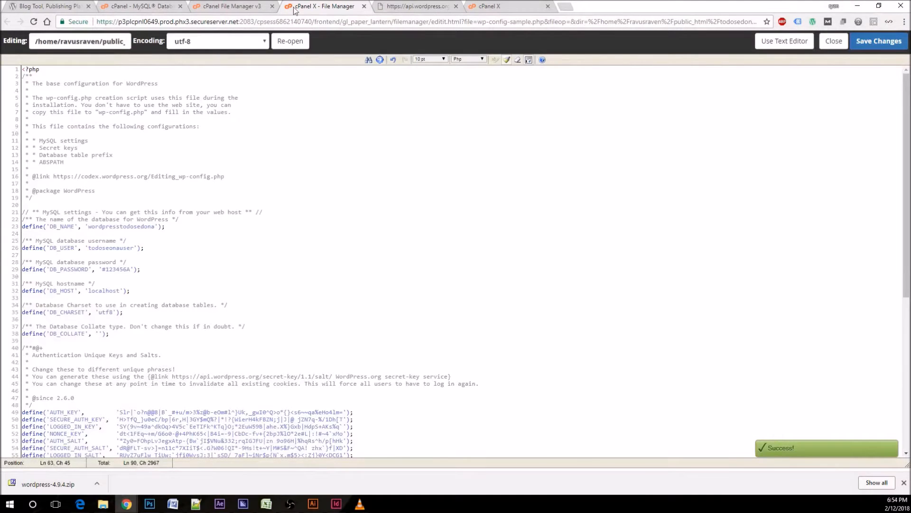
Close the file editor, salt keys and file upload tabs.
left_click(364, 6)
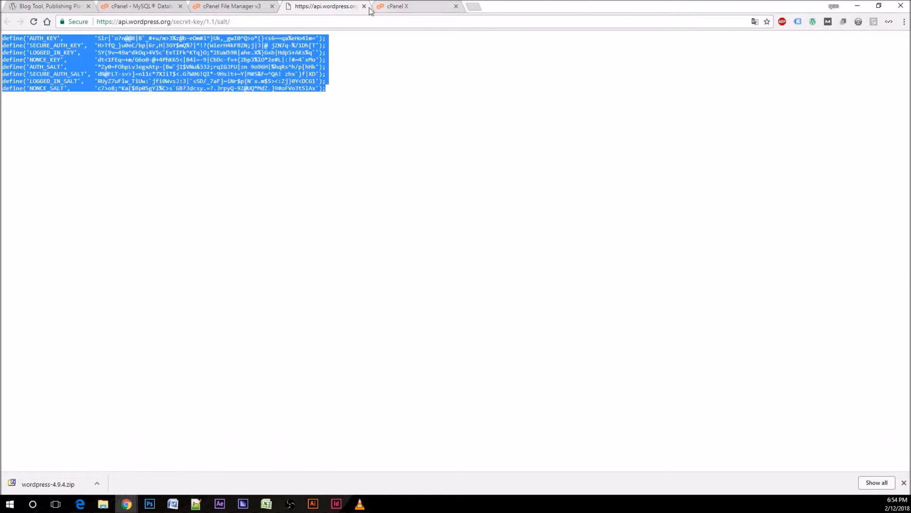
left_click(365, 7)
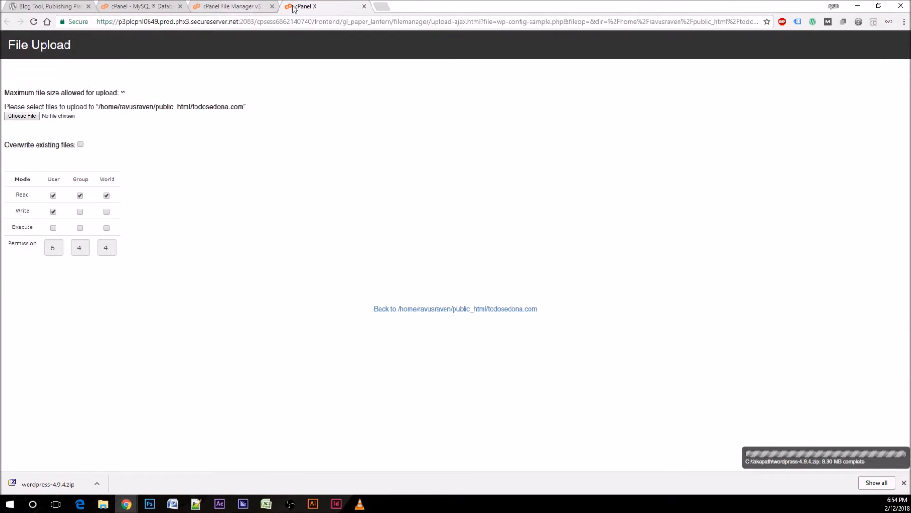
left_click(365, 7)
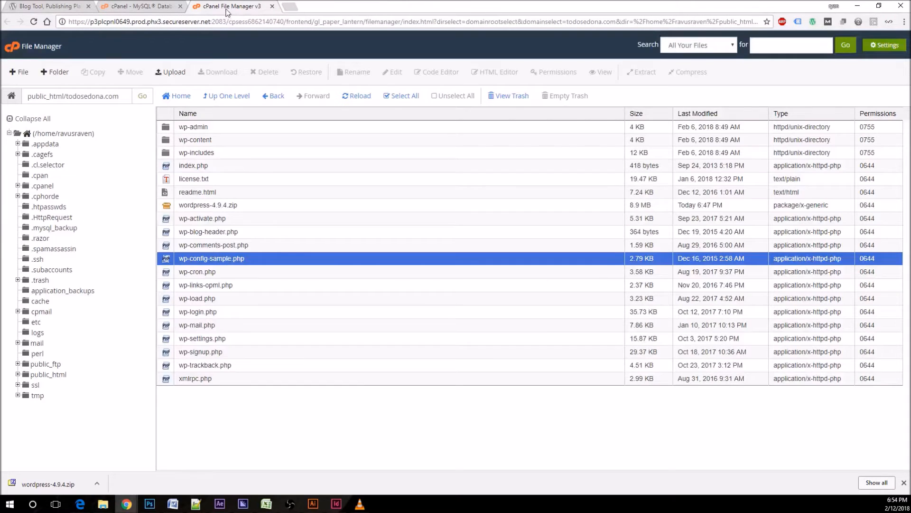
Rename wp-config-sample.php to wp-config.php by removing '-sample' from the name.
right_click(212, 259)
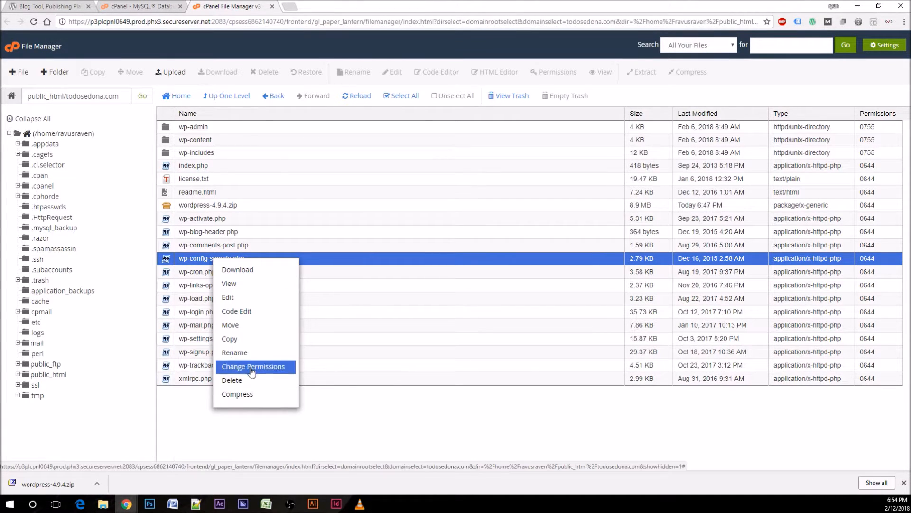
left_click(240, 353)
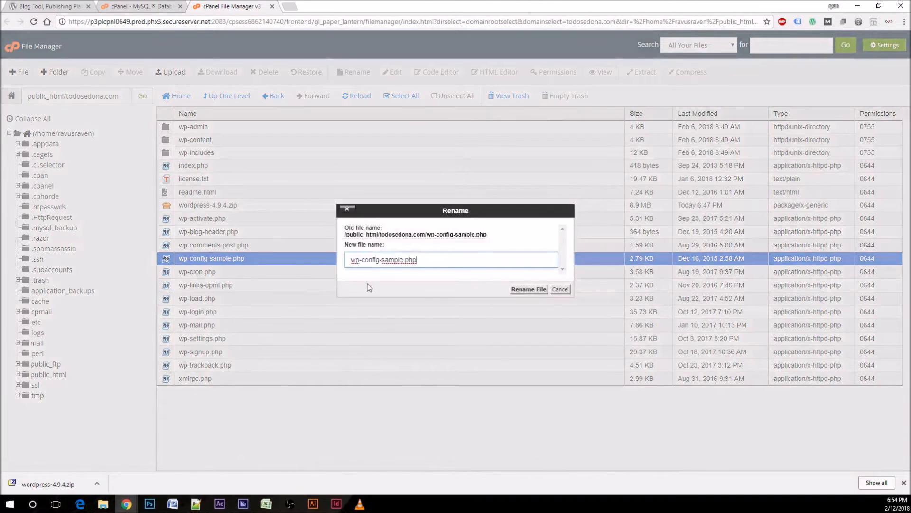
left_click_drag(380, 260, 403, 260)
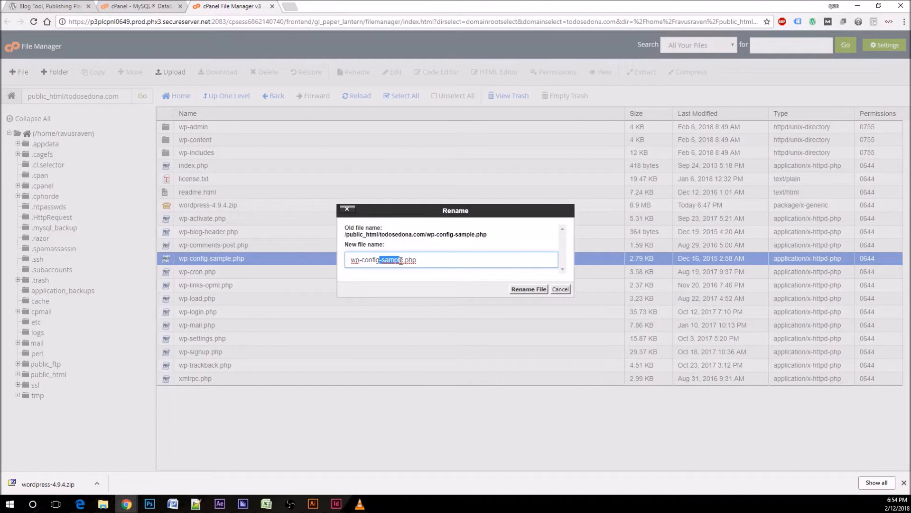
key("BackSpace")
left_click(529, 290)
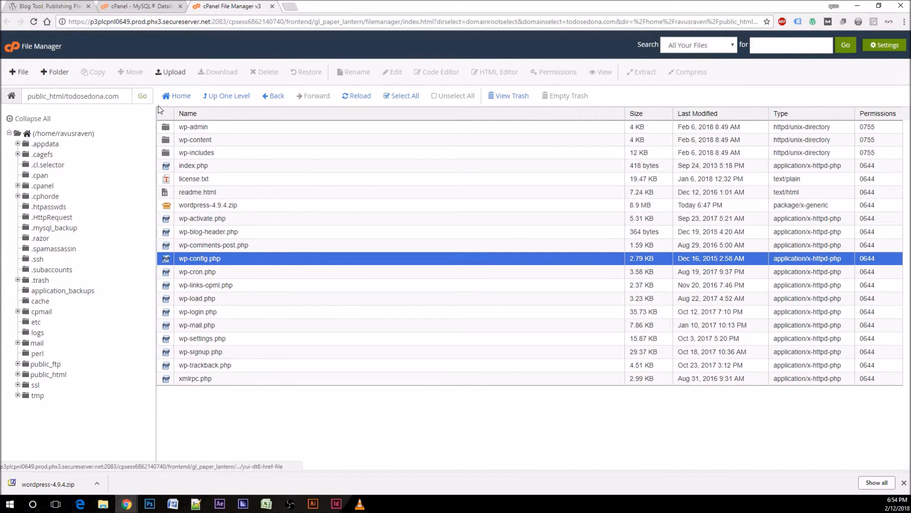
Load todosedona.com/wp-admin/install.php in a new Chrome tab.
left_click(294, 7)
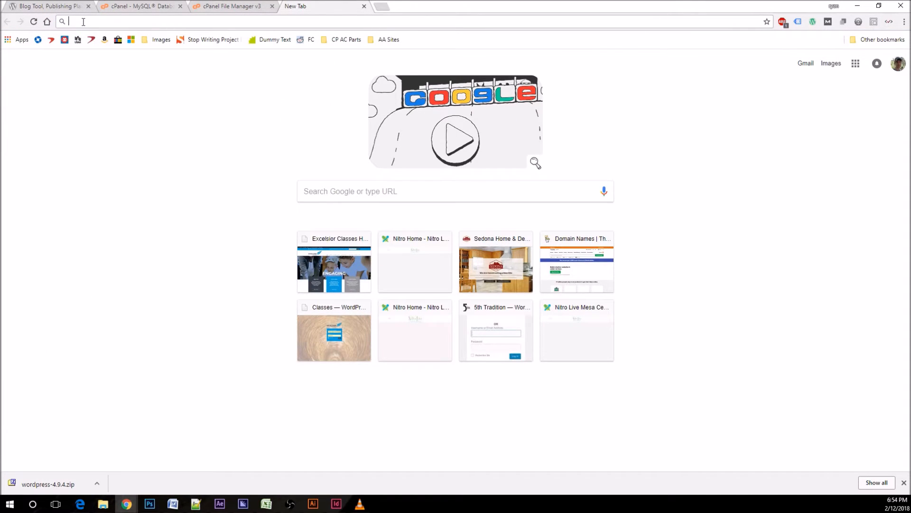
type("todosedo")
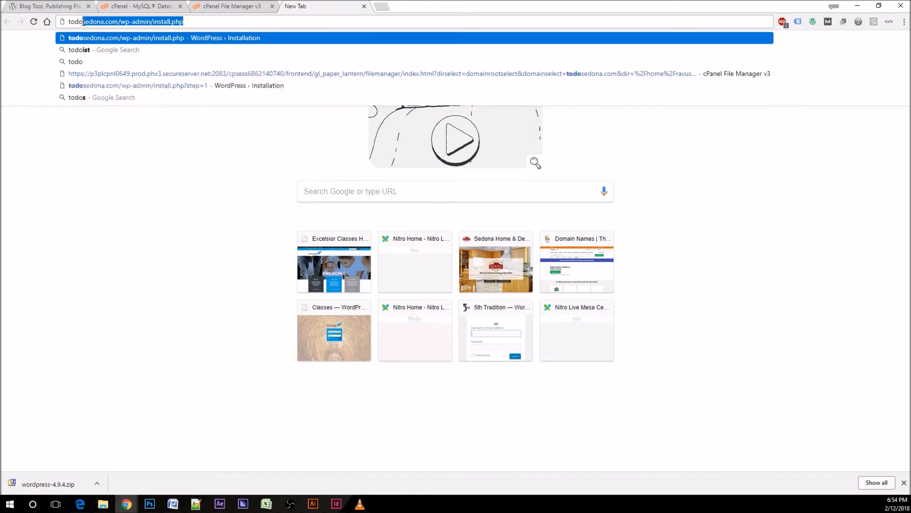
type("na.c")
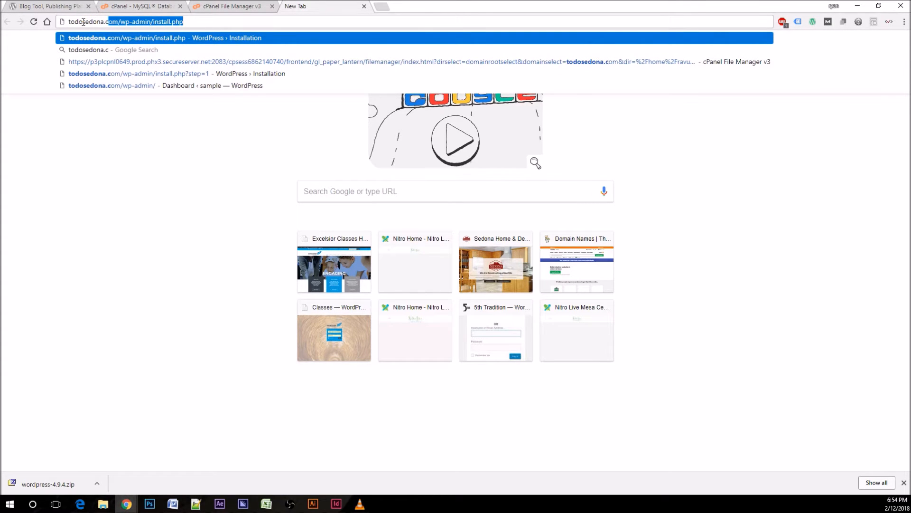
type("om/wp")
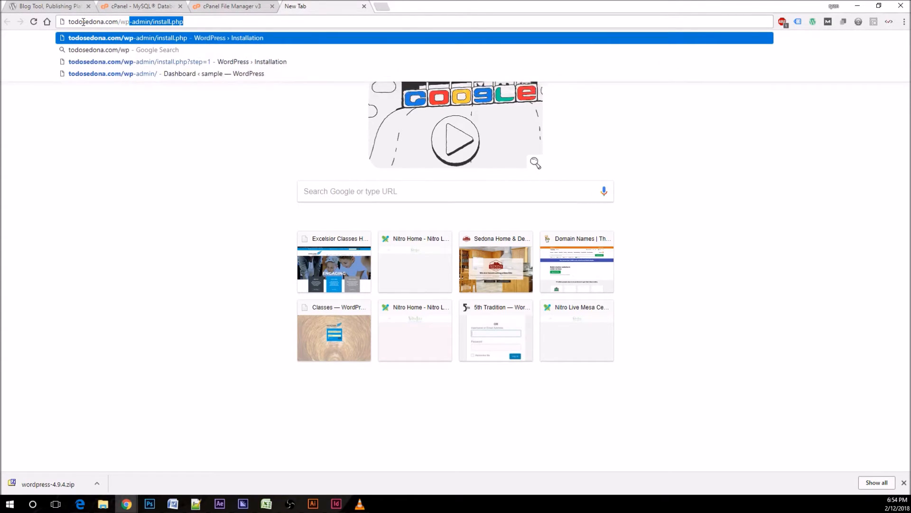
type("-admin")
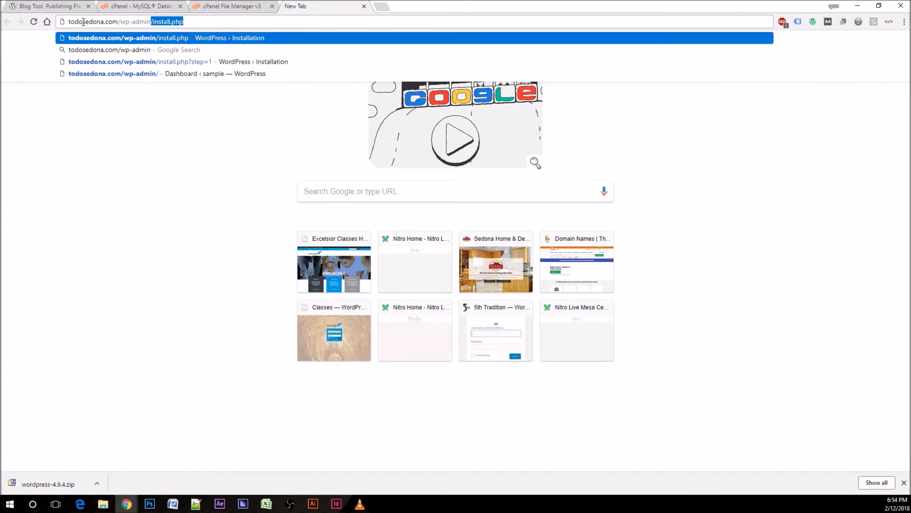
type("/")
type("ins")
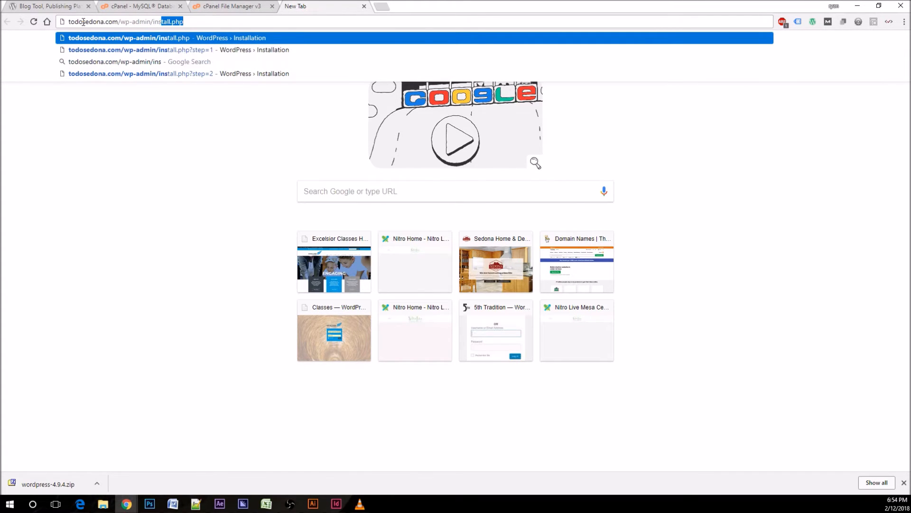
type("tall.php")
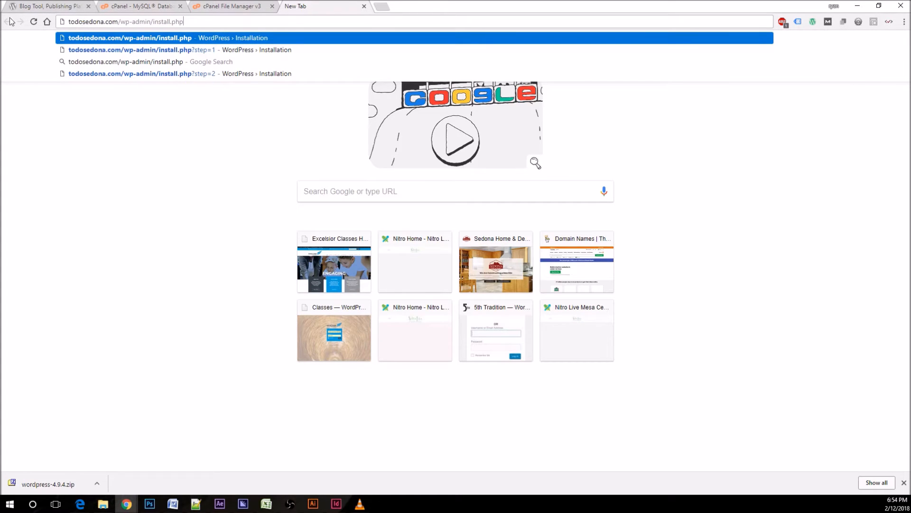
left_click(173, 37)
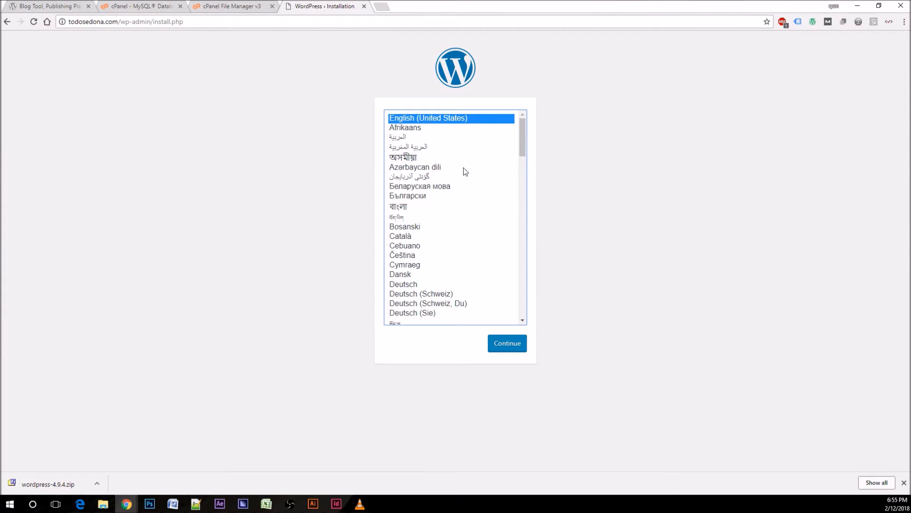
Continue in English (United States), set Site Title to 'our site' and enter the admin username.
scroll(448, 256, "down", 20)
scroll(460, 285, "up", 15)
scroll(458, 285, "up", 6)
left_click(501, 345)
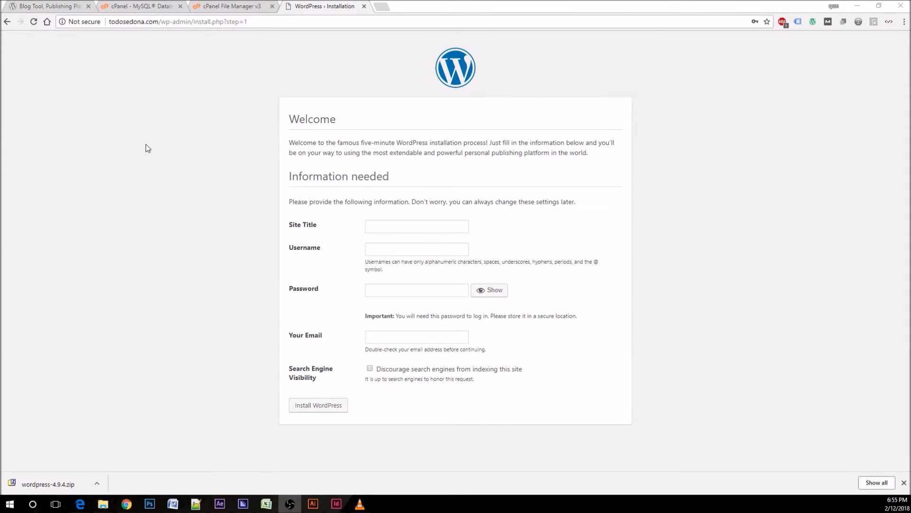
left_click(417, 229)
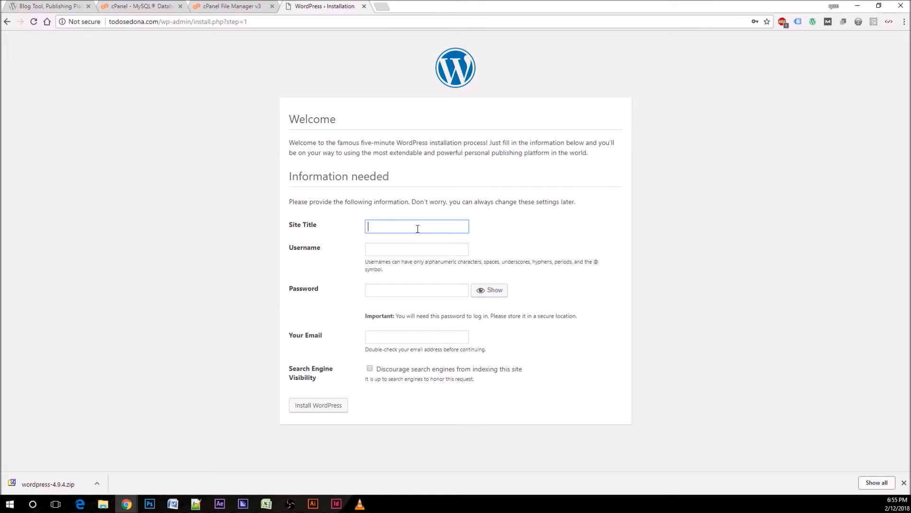
type("our site")
key("Tab")
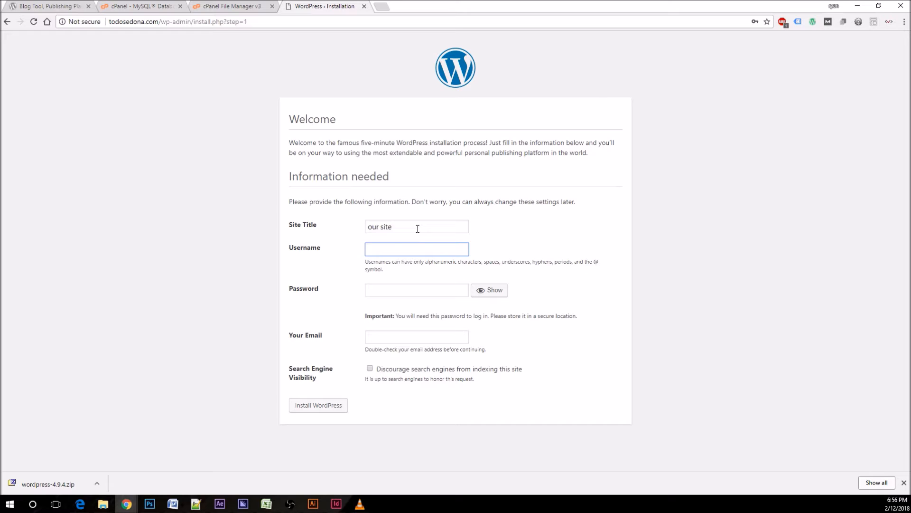
type("myusername")
Enter a stronger admin password and the admin e-mail, and tick Discourage search engines from indexing.
left_click(442, 288)
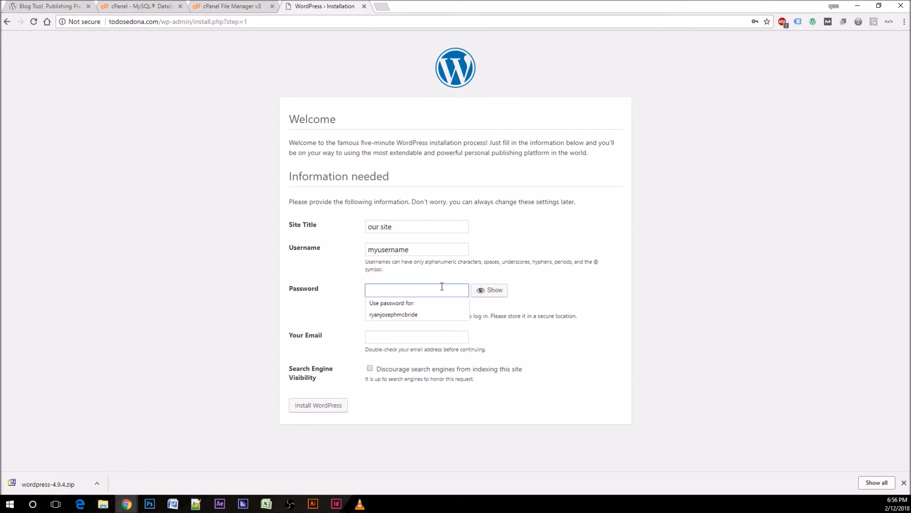
type("•••••••")
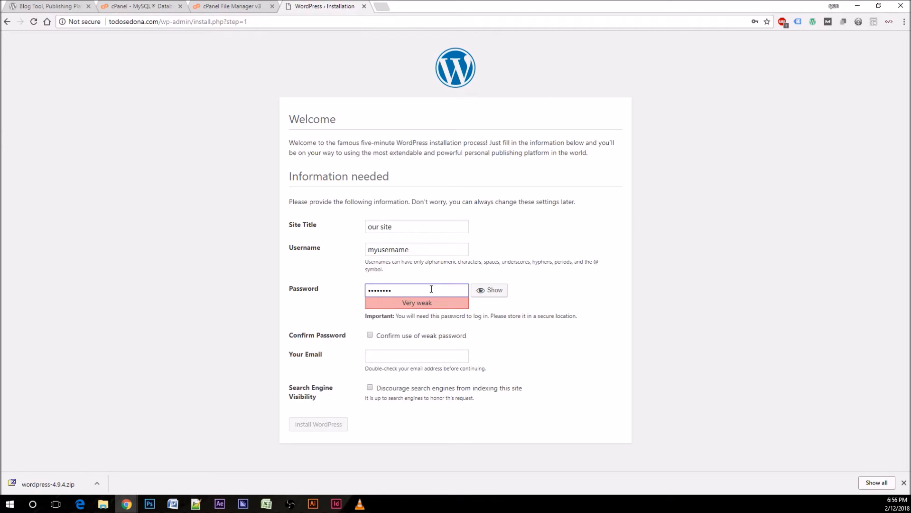
left_click_drag(432, 288, 117, 282)
key("BackSpace")
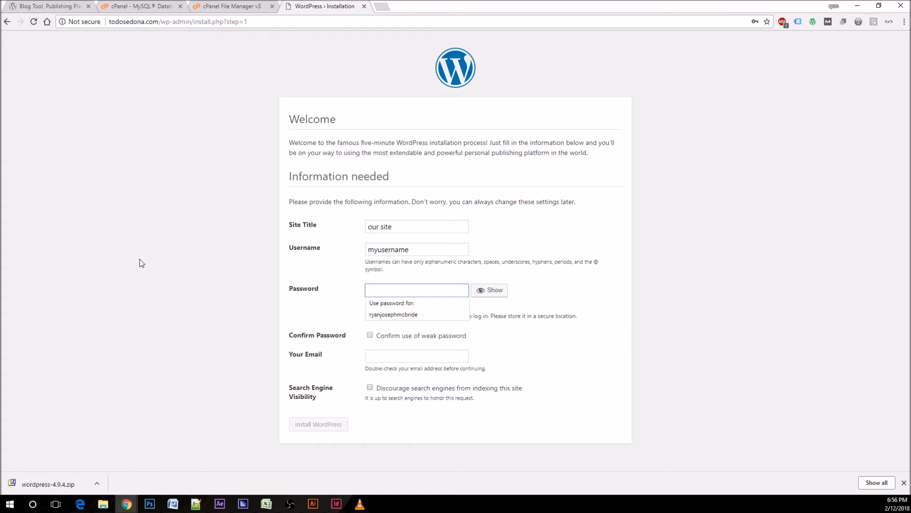
type("p•••••••••")
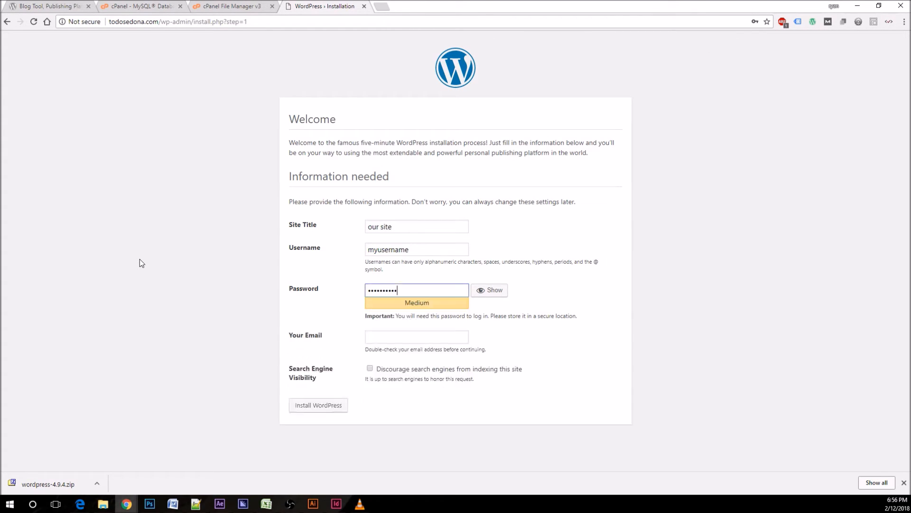
left_click(431, 339)
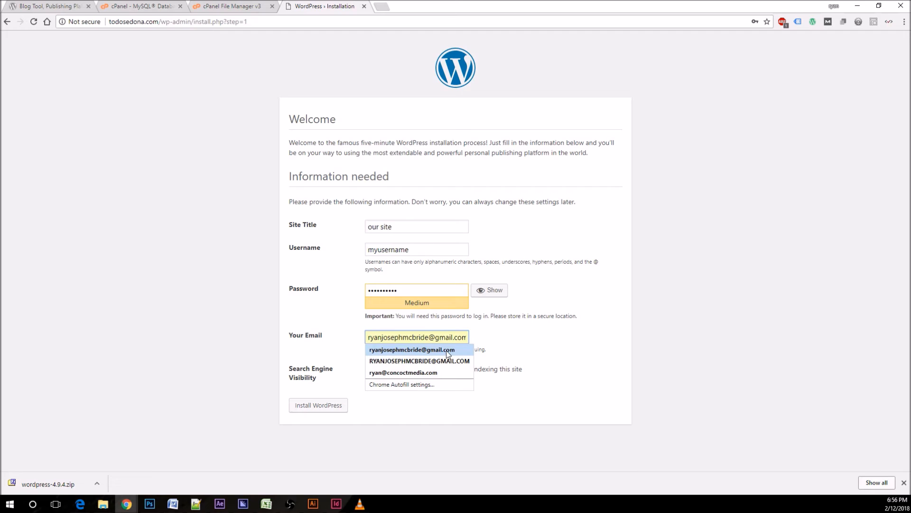
left_click(454, 350)
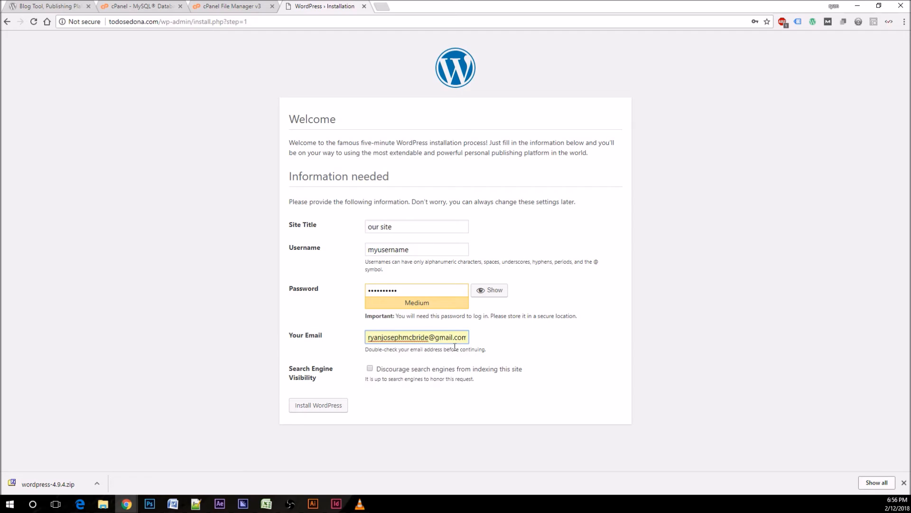
left_click(545, 333)
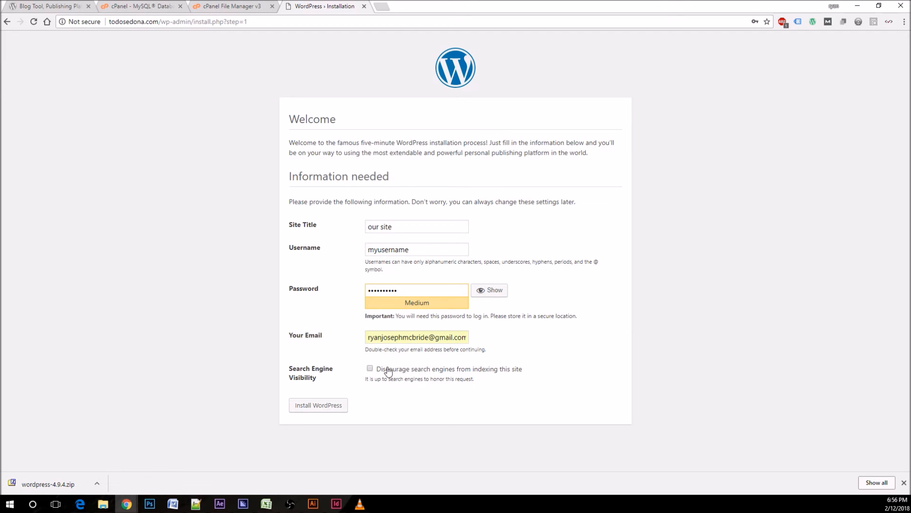
left_click(370, 369)
Run Install WordPress, dismiss the save-password prompt, and log in with the new admin account.
left_click(321, 407)
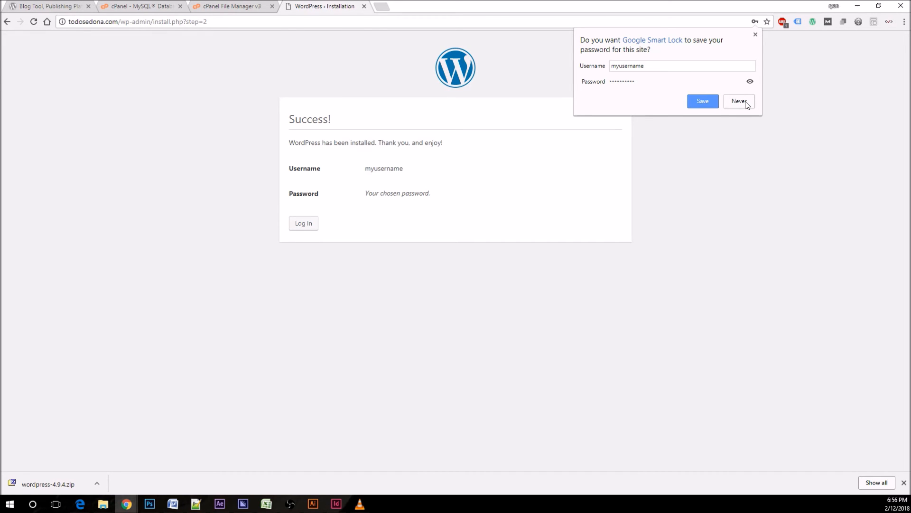
left_click(702, 98)
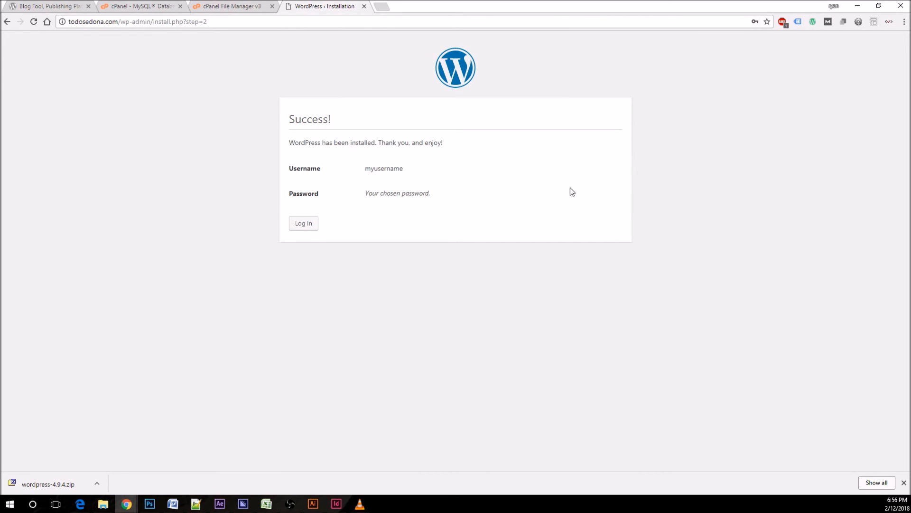
left_click(303, 224)
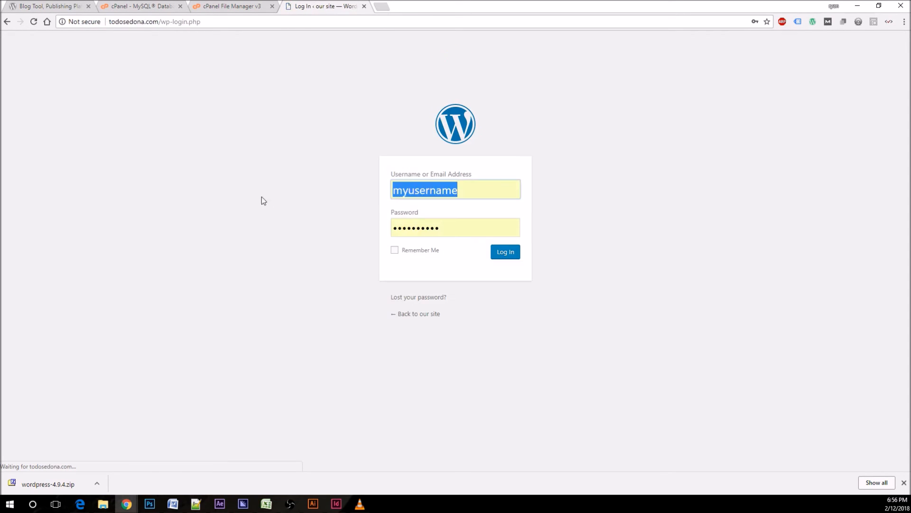
left_click(507, 253)
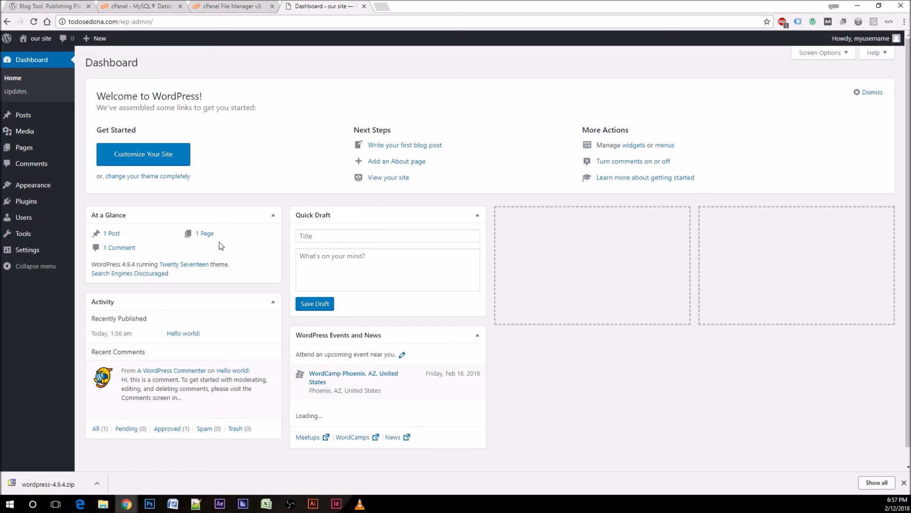
Open Visit Site from the admin bar's site-name menu in a new tab.
mouse_move(35, 39)
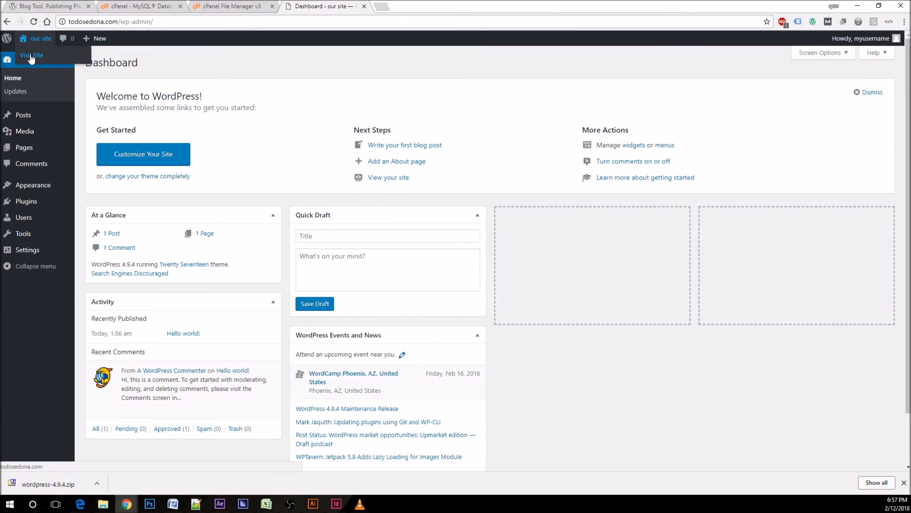
right_click(30, 57)
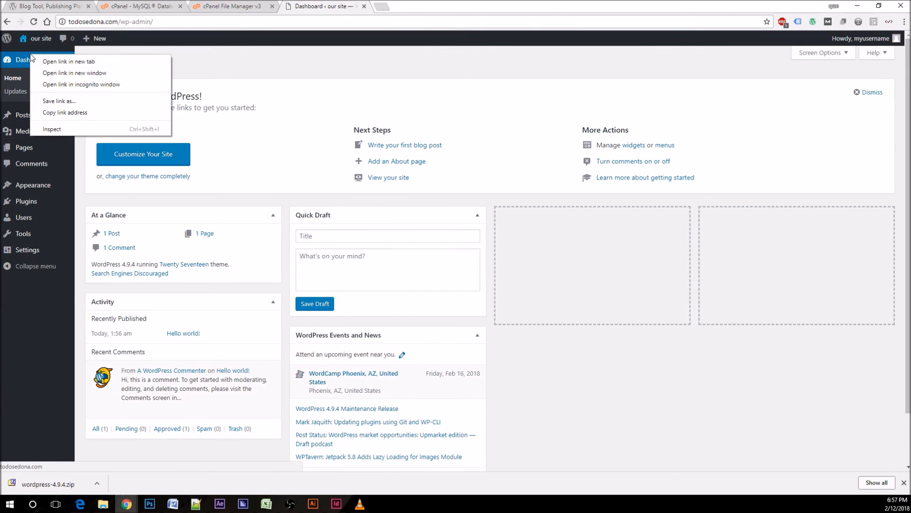
left_click(67, 61)
left_click(403, 6)
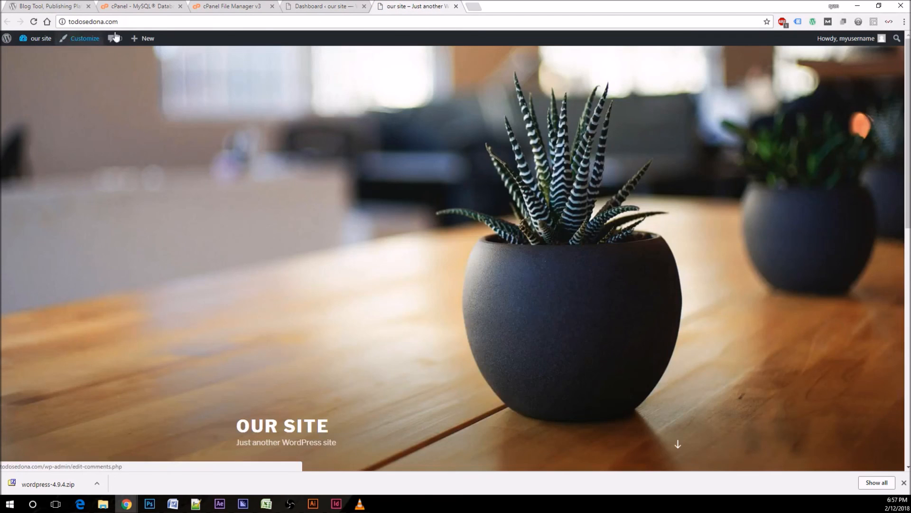
Scroll through the live todosedona.com front page showing OUR SITE and the Hello world! post.
left_click(102, 21)
scroll(270, 257, "down", 3)
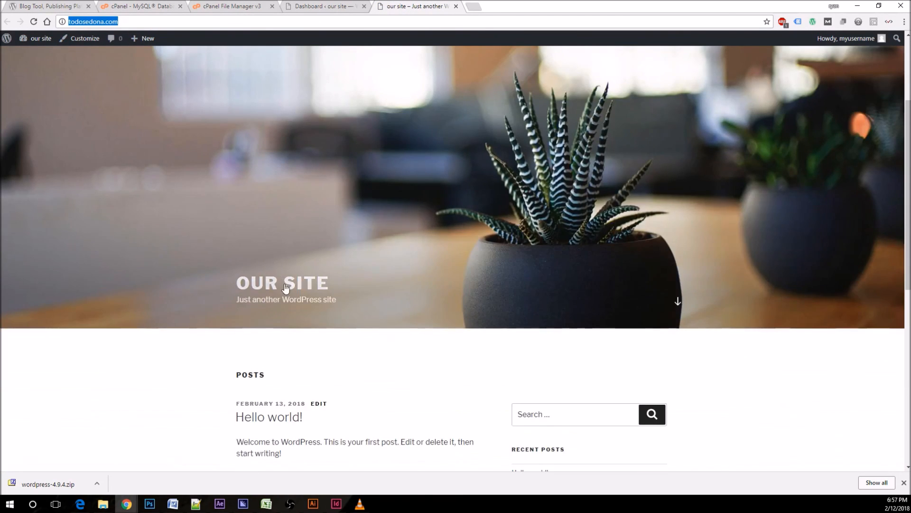
scroll(285, 288, "down", 5)
scroll(285, 299, "up", 8)
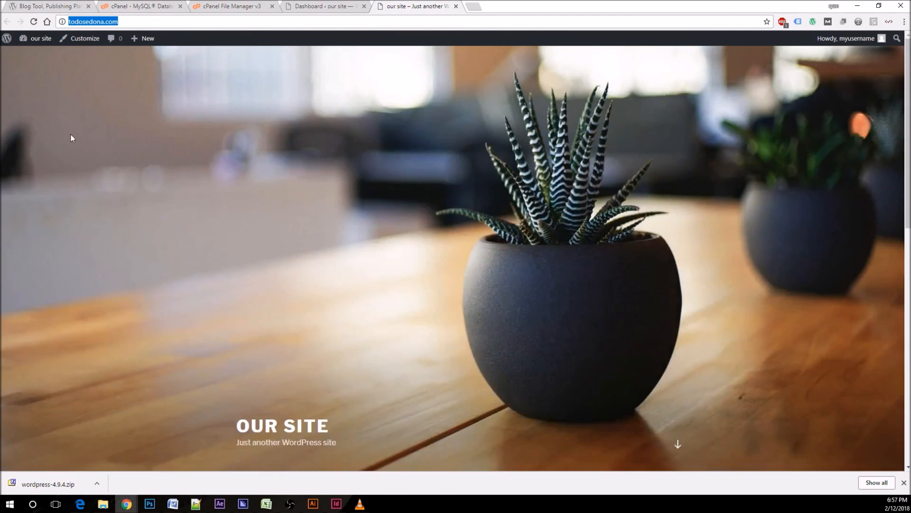
left_click(464, 188)
scroll(437, 257, "down", 10)
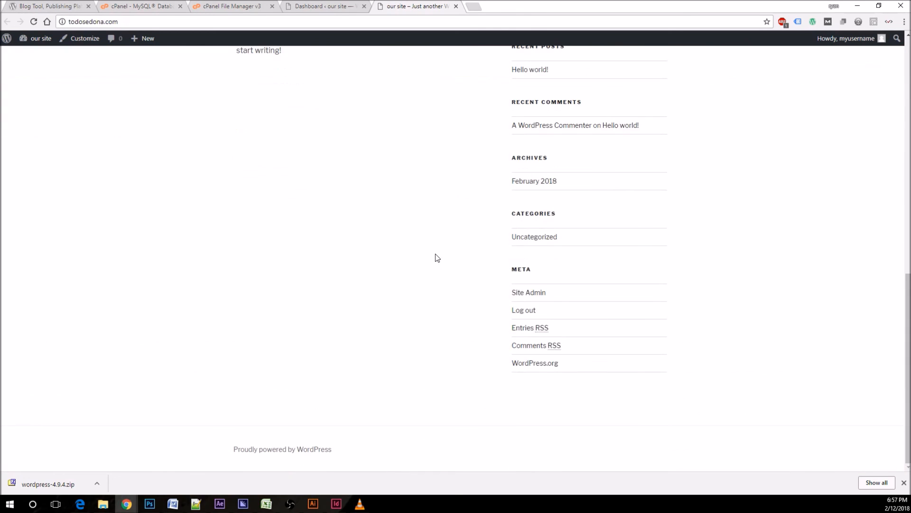
scroll(401, 356, "up", 6)
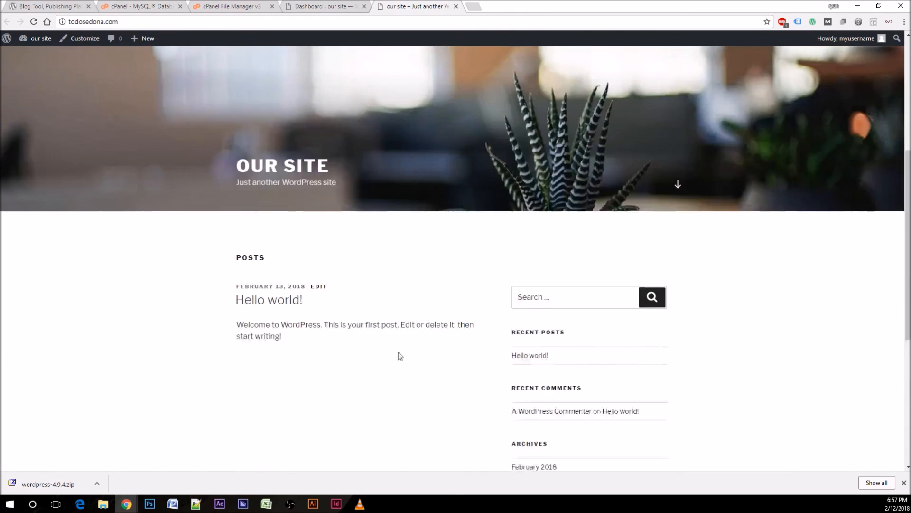
scroll(403, 361, "up", 6)
scroll(405, 363, "down", 6)
scroll(238, 294, "up", 3)
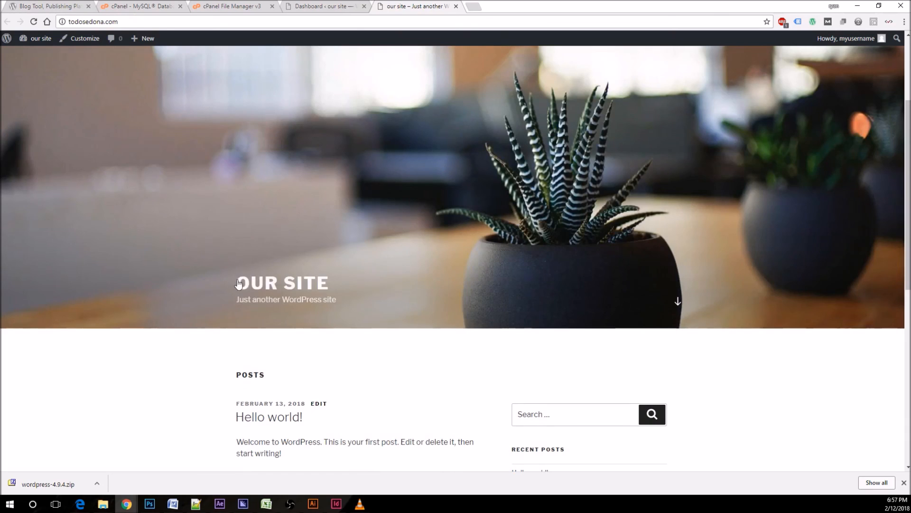
scroll(173, 313, "up", 3)
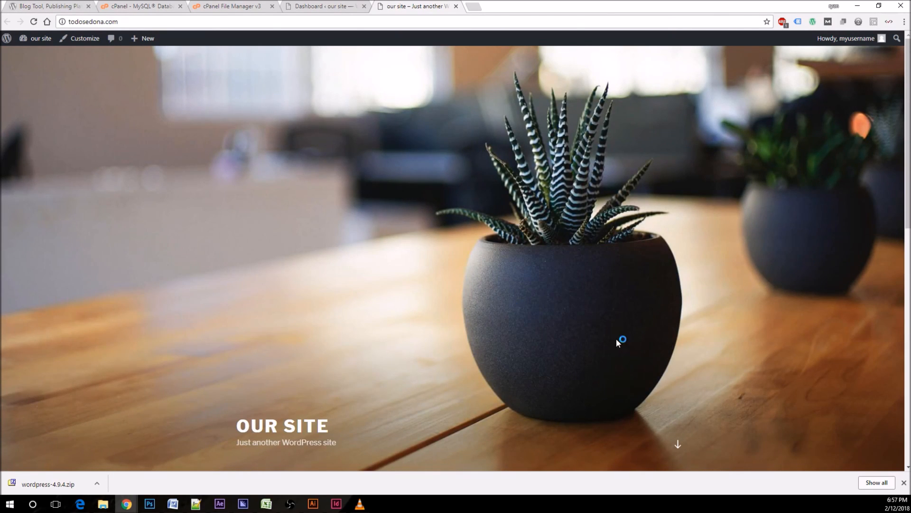
scroll(543, 309, "down", 12)
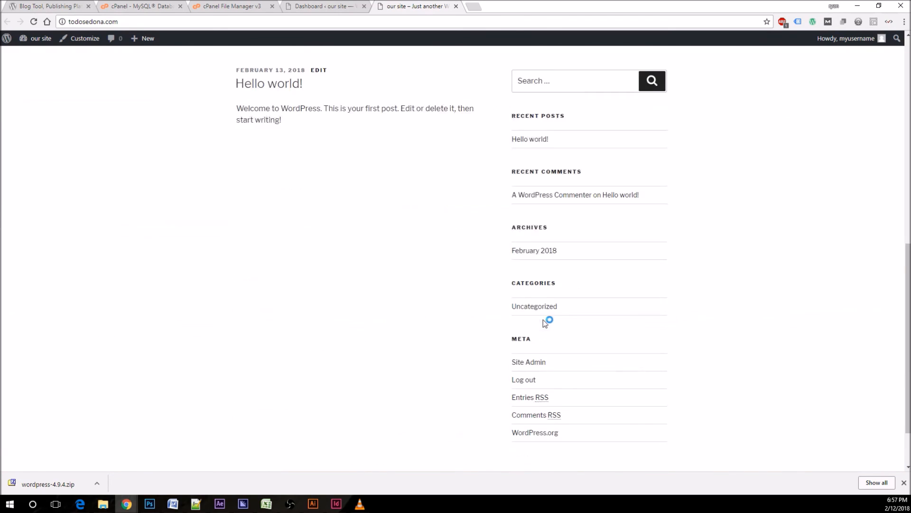